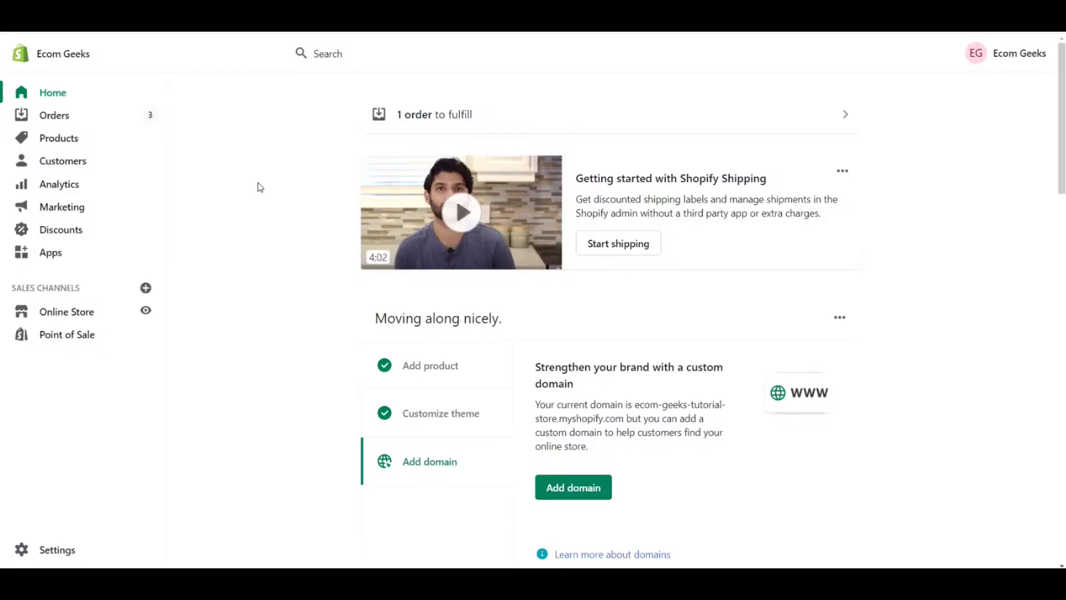
Go from the installed Apps page to the Shopify App Store.
left_click(81, 255)
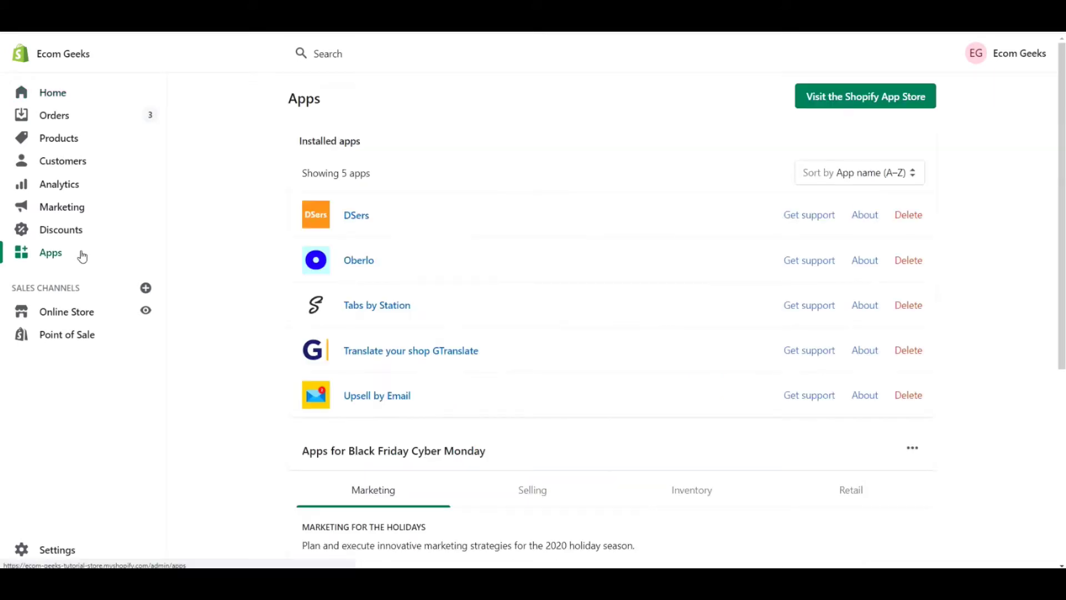
left_click(869, 94)
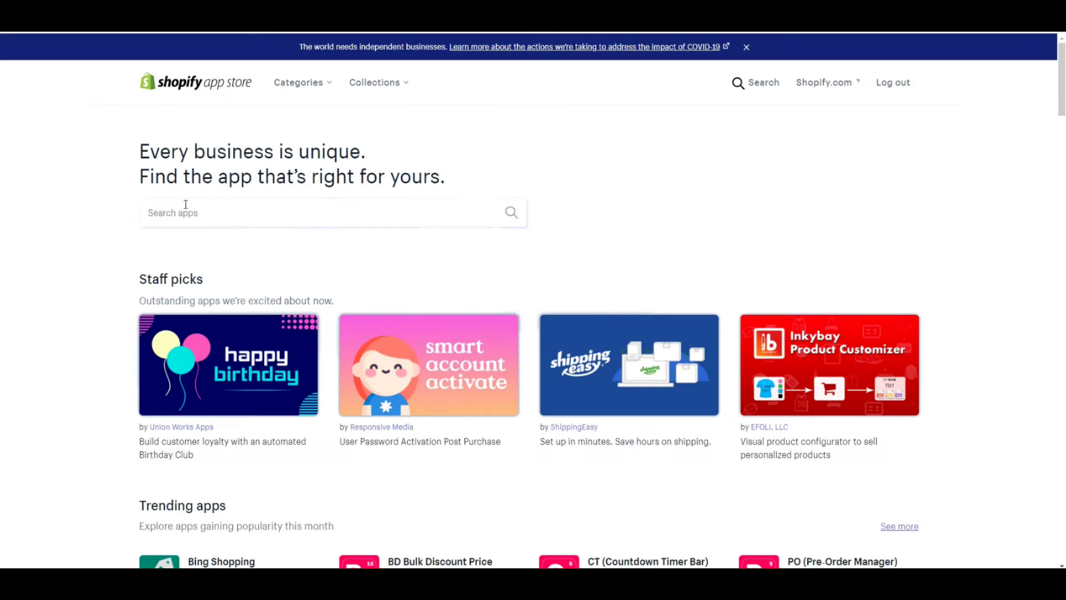
Search the App Store for 'product' and open Shopify's Product Reviews app listing.
left_click(190, 210)
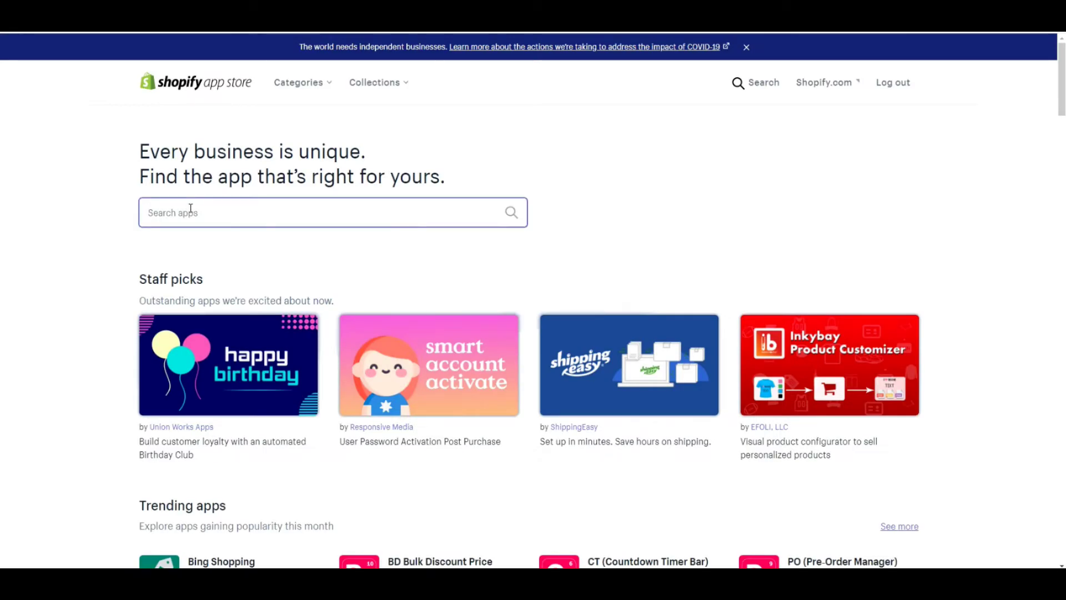
type("products")
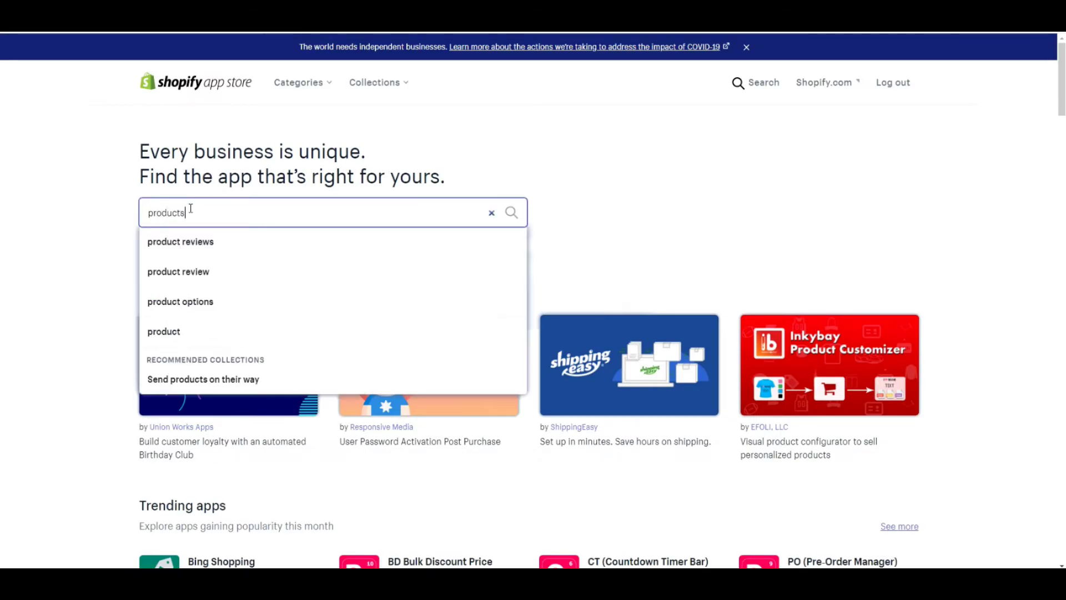
key("Return")
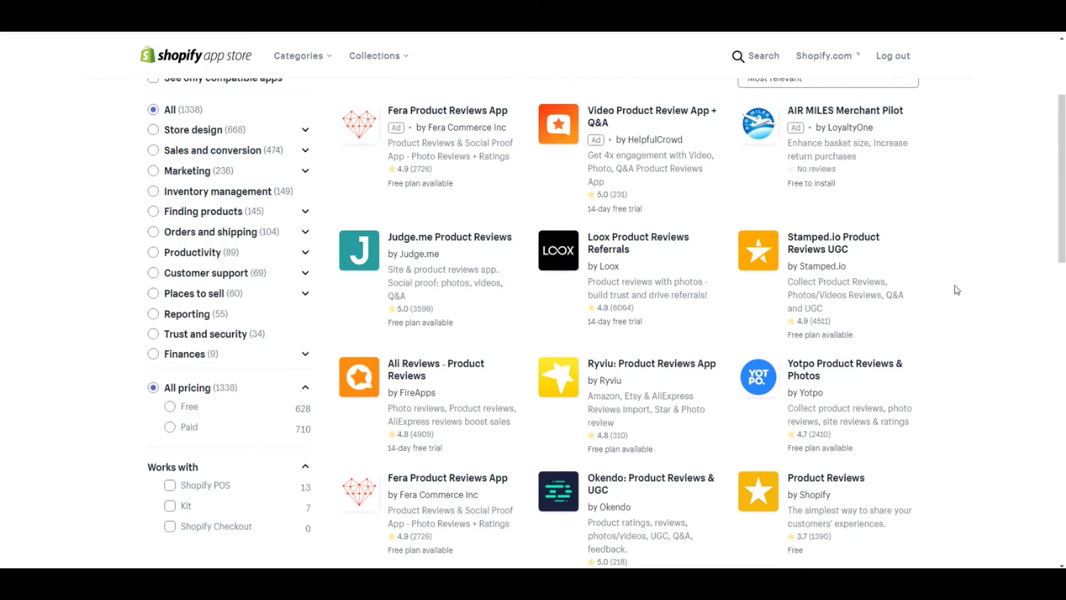
scroll(956, 290, "down", 2)
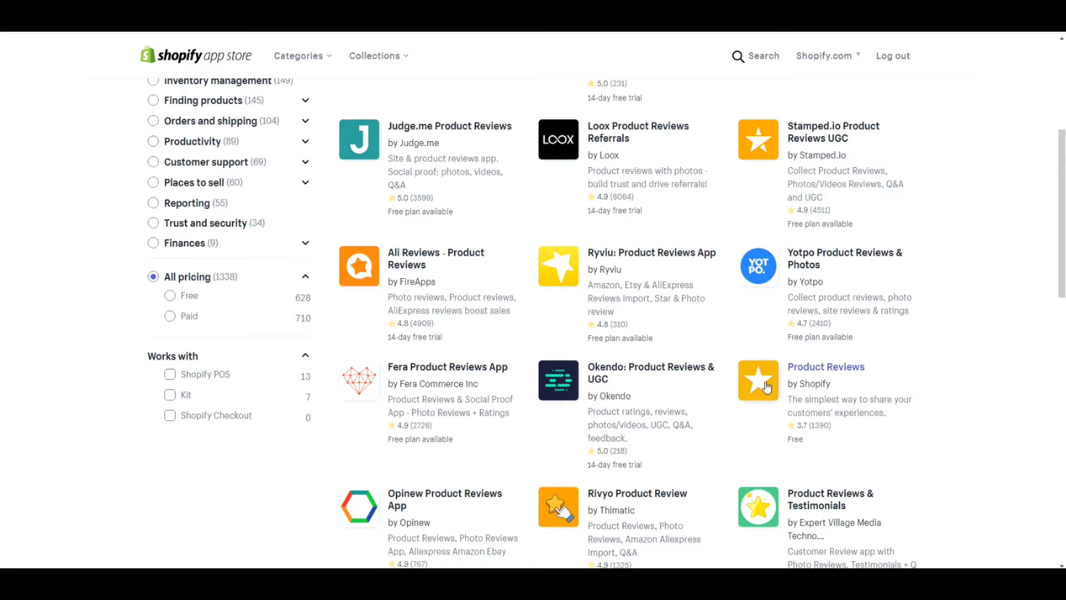
left_click(812, 375)
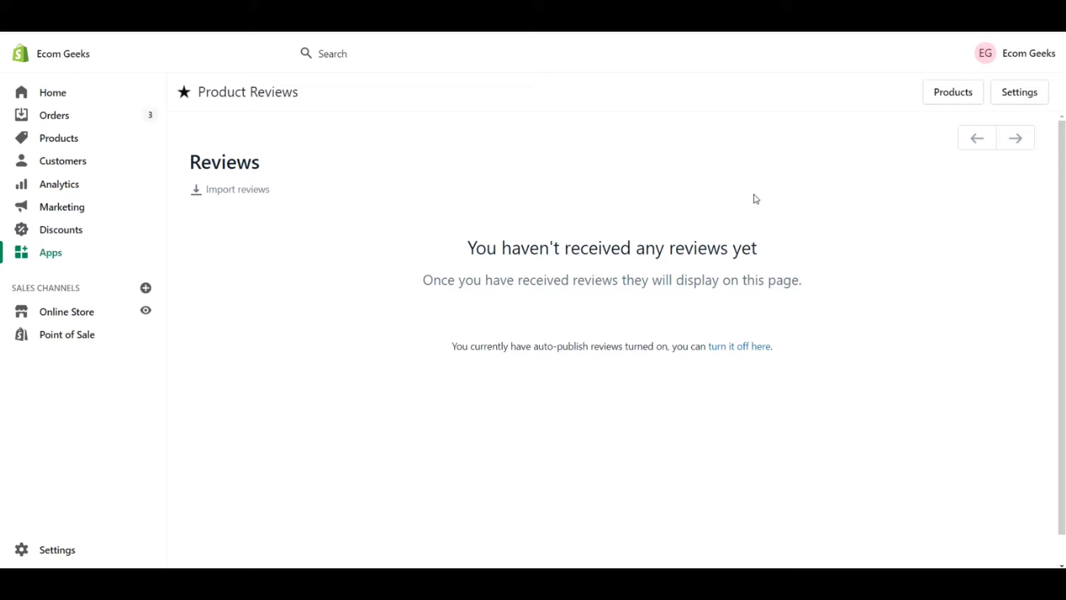
Show Product Reviews install instructions and open Online Store themes in a second tab.
left_click(1021, 93)
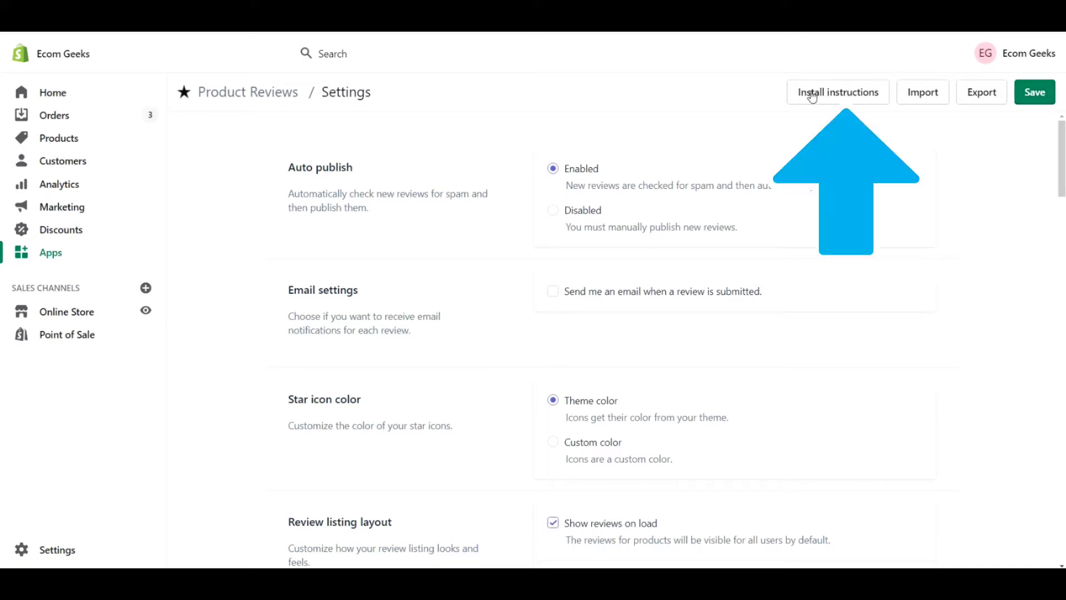
left_click(811, 95)
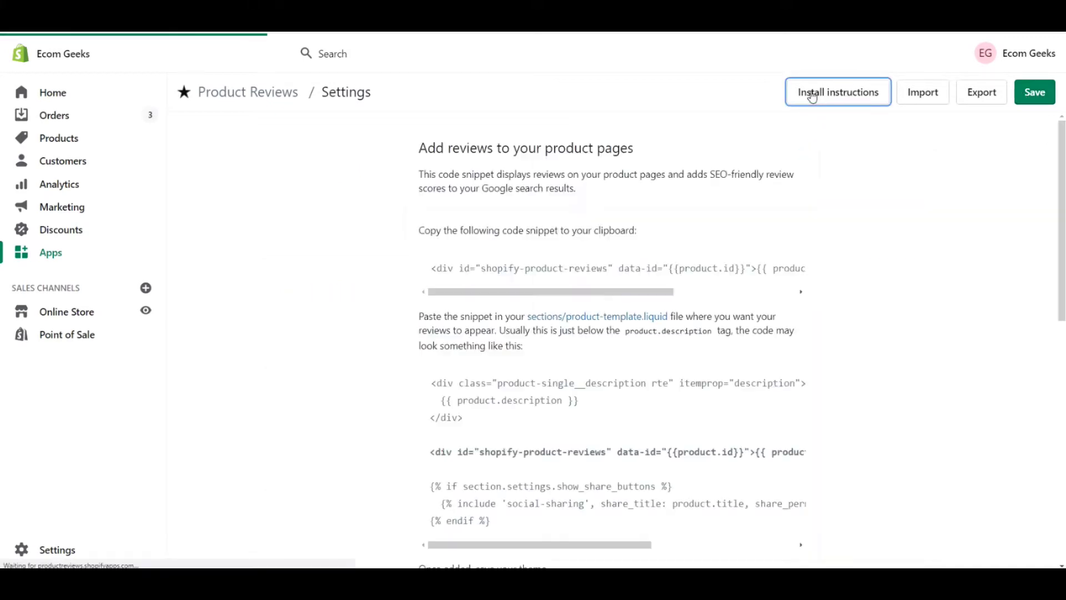
right_click(61, 322)
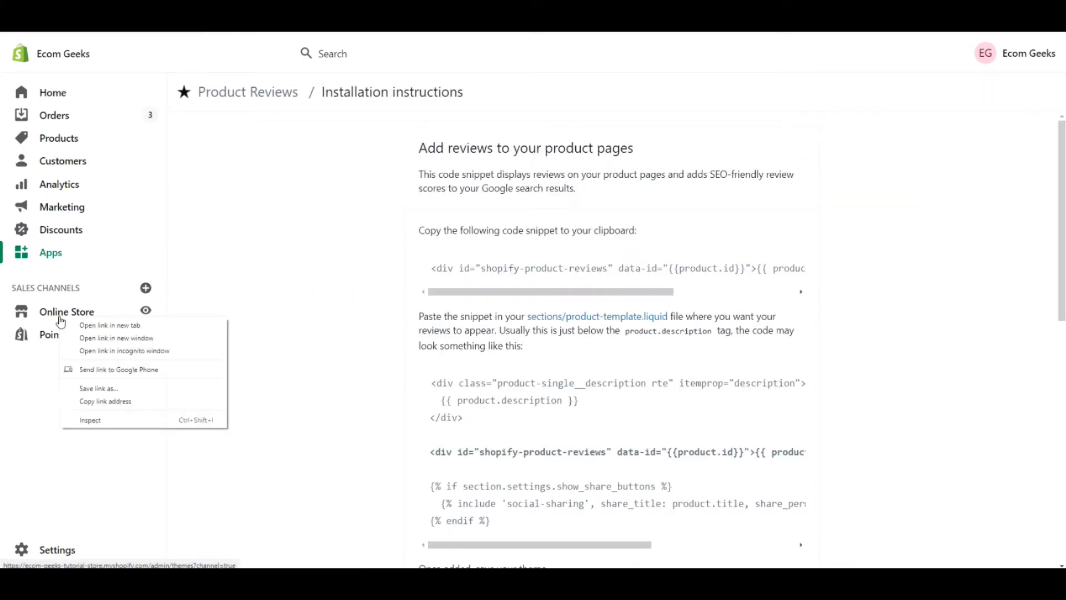
left_click(78, 325)
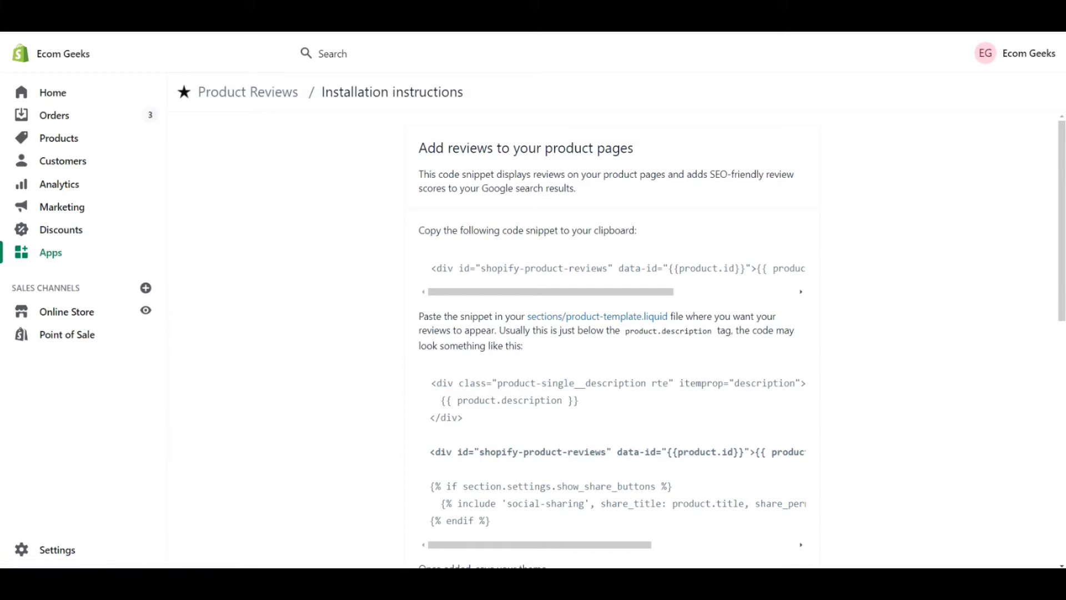
key("ctrl+Tab")
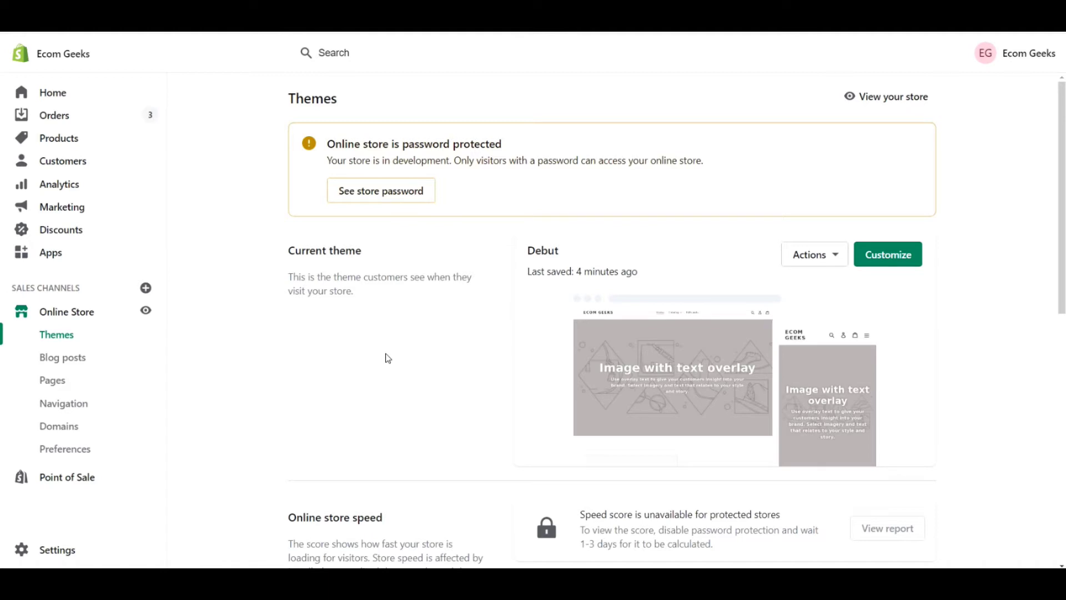
Duplicate the Debut theme as a backup copy.
left_click(835, 264)
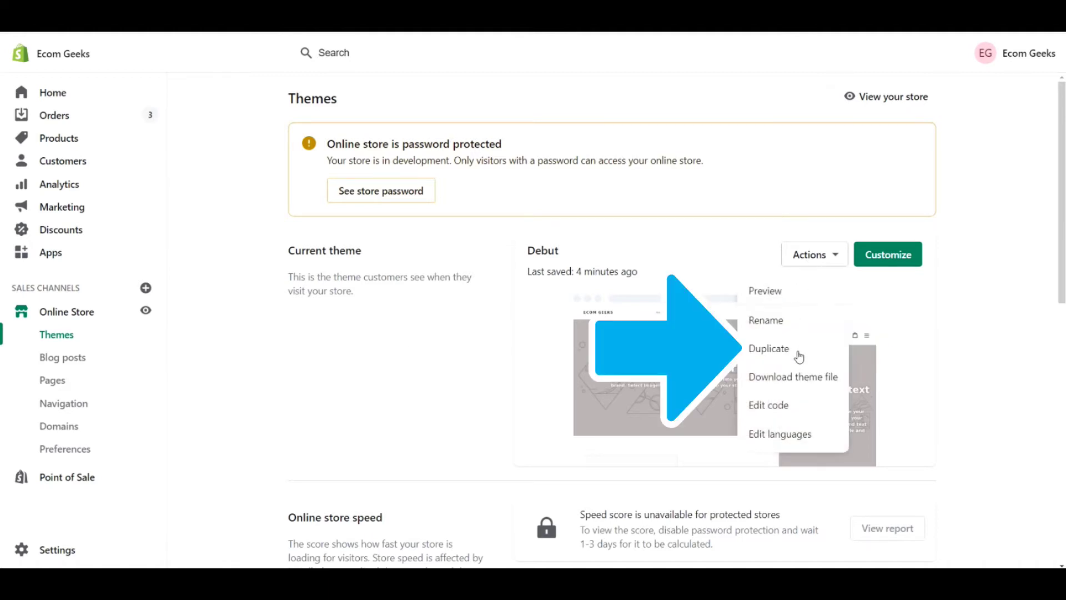
left_click(798, 354)
scroll(984, 326, "down", 8)
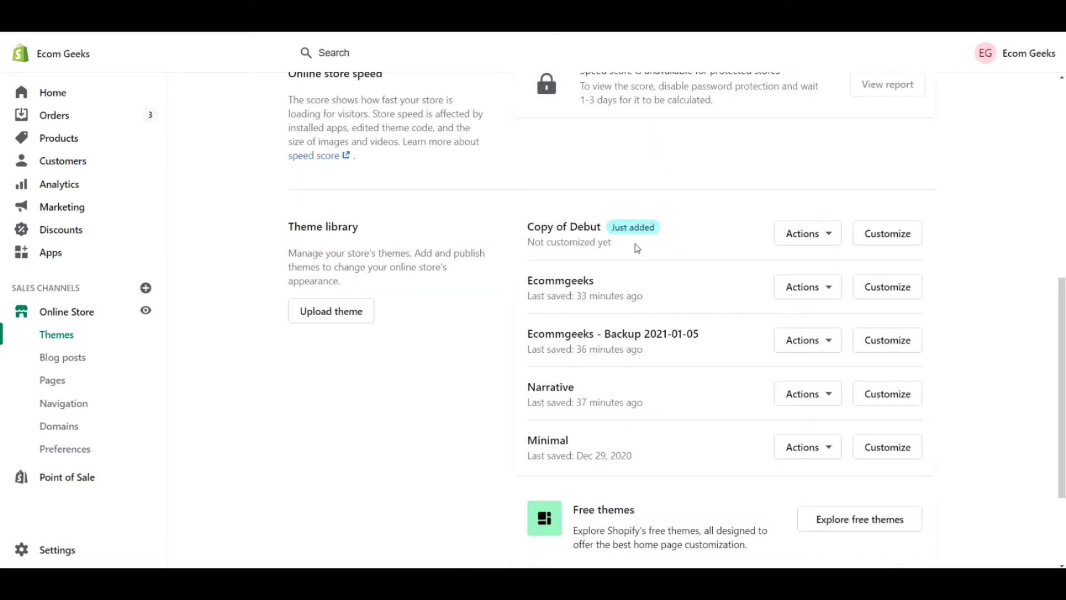
Open the code editor for the Copy of Debut theme.
left_click(813, 234)
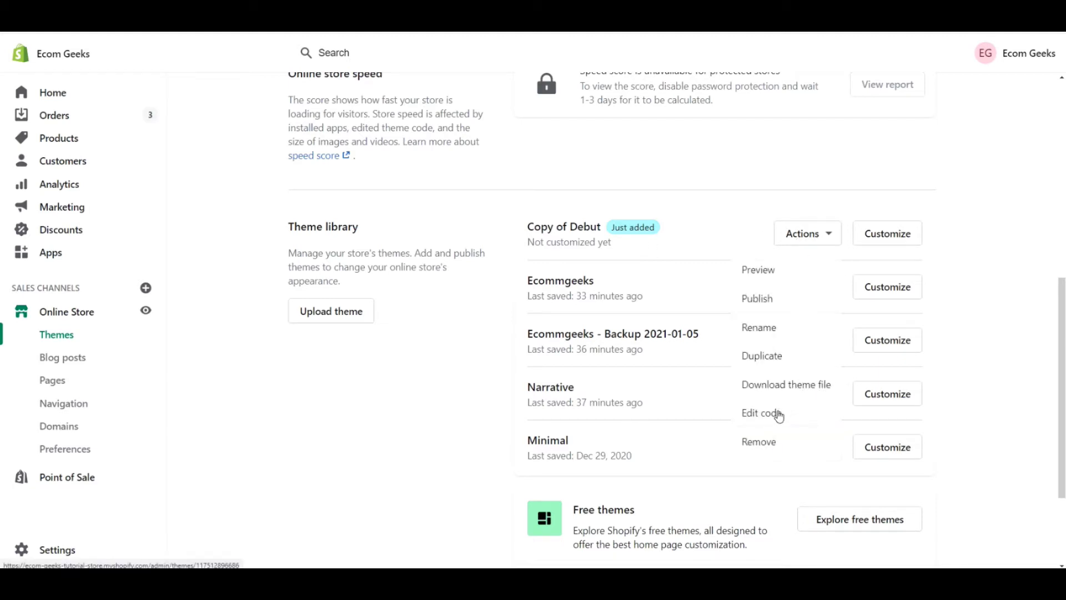
scroll(995, 311, "up", 8)
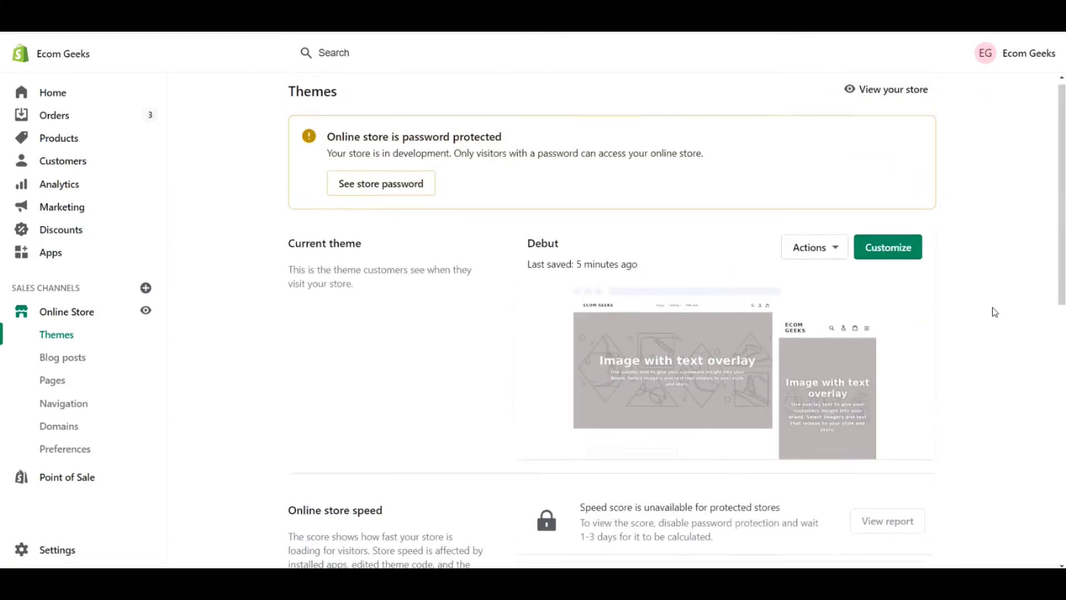
scroll(1002, 361, "down", 2)
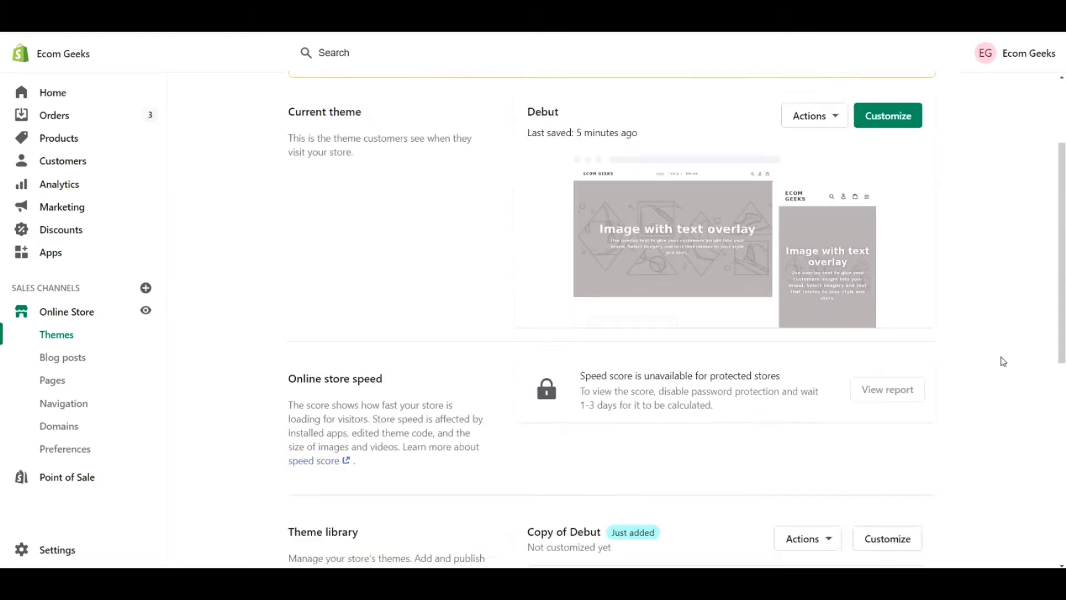
scroll(1002, 360, "down", 3)
left_click(815, 347)
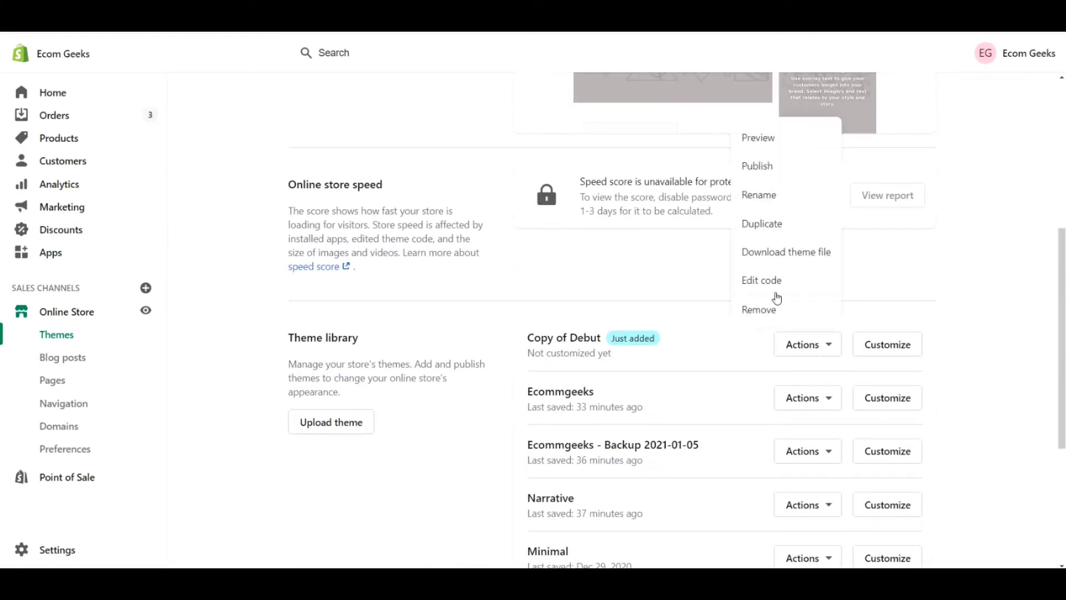
left_click(760, 282)
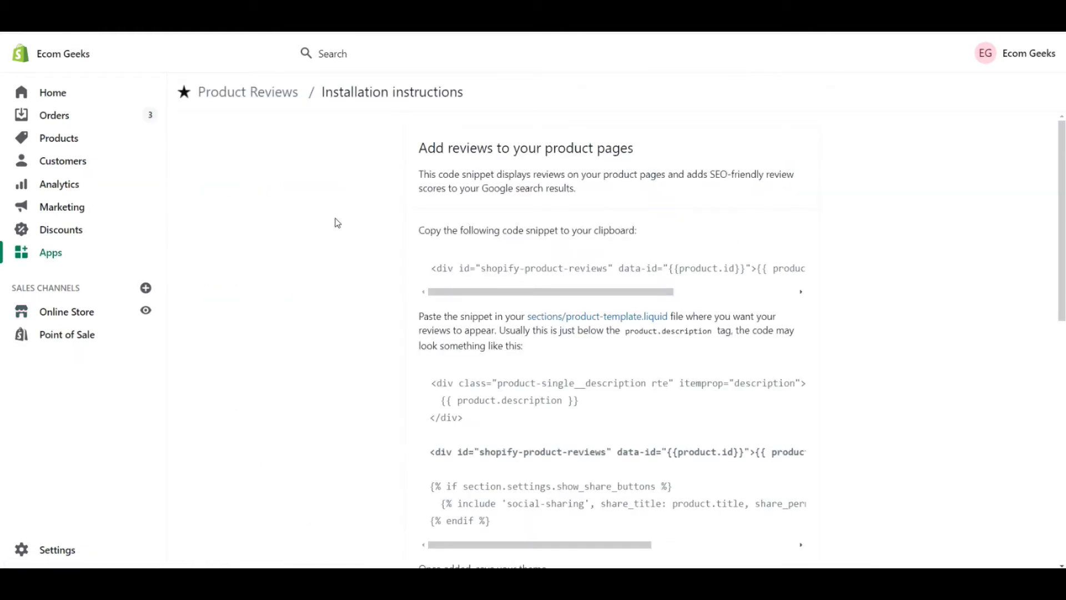
scroll(337, 223, "down", 3)
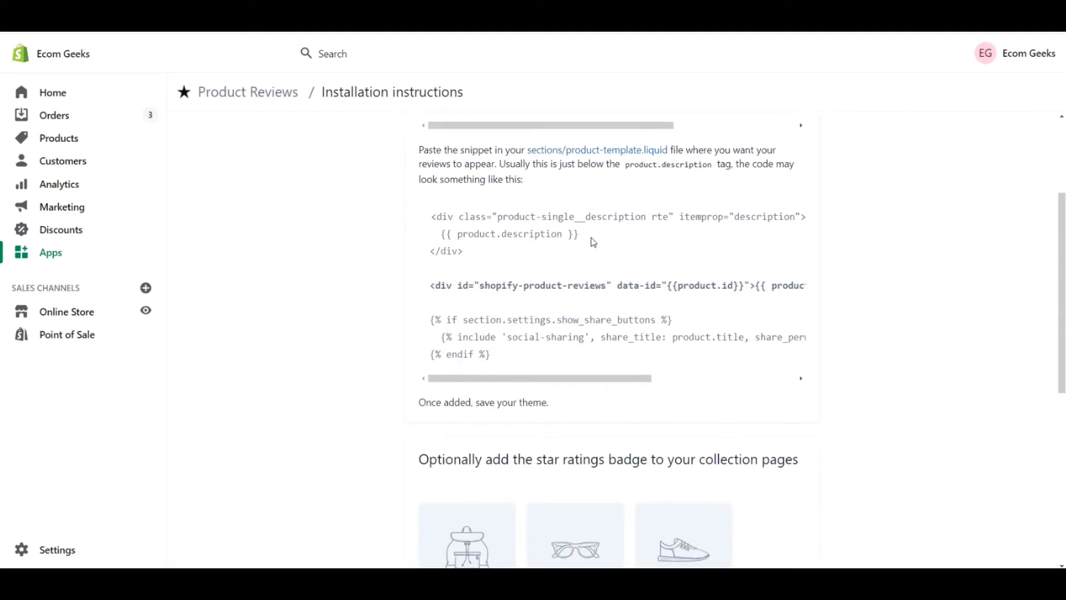
left_click_drag(580, 235, 433, 217)
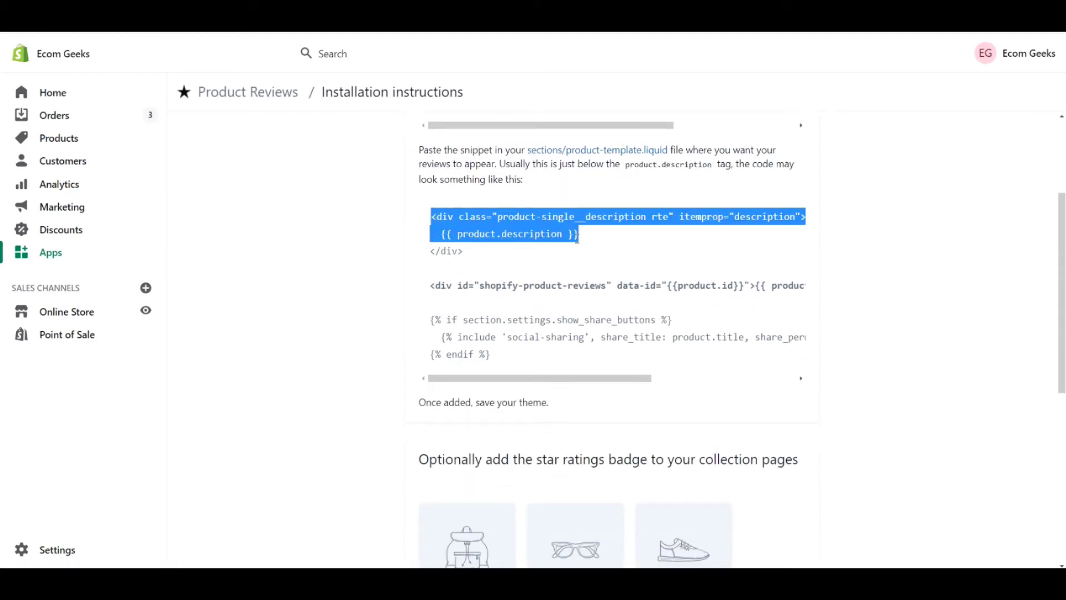
left_click_drag(526, 150, 668, 151)
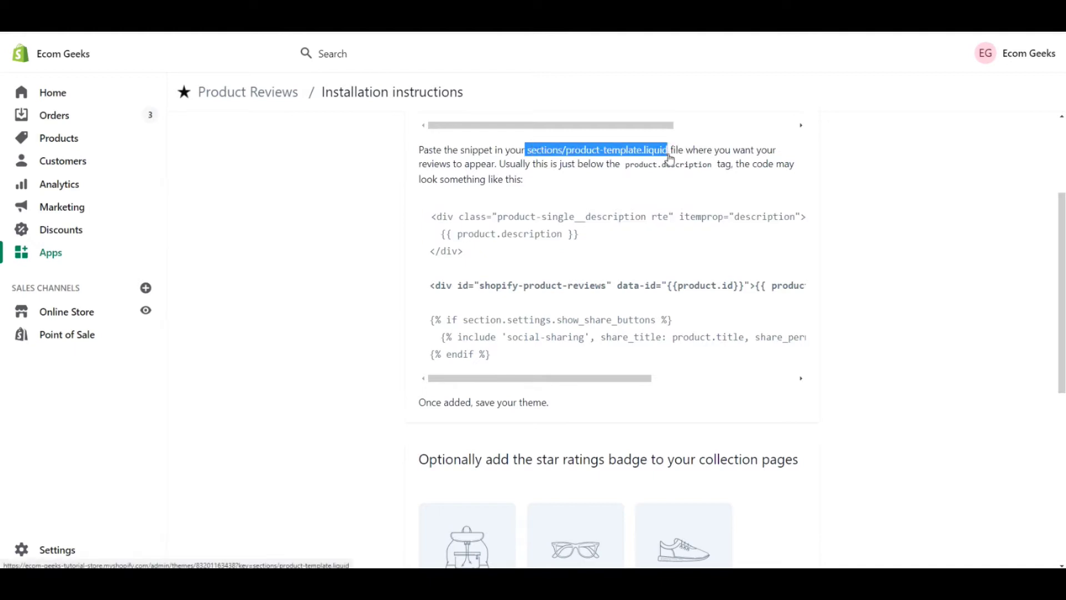
left_click(595, 245)
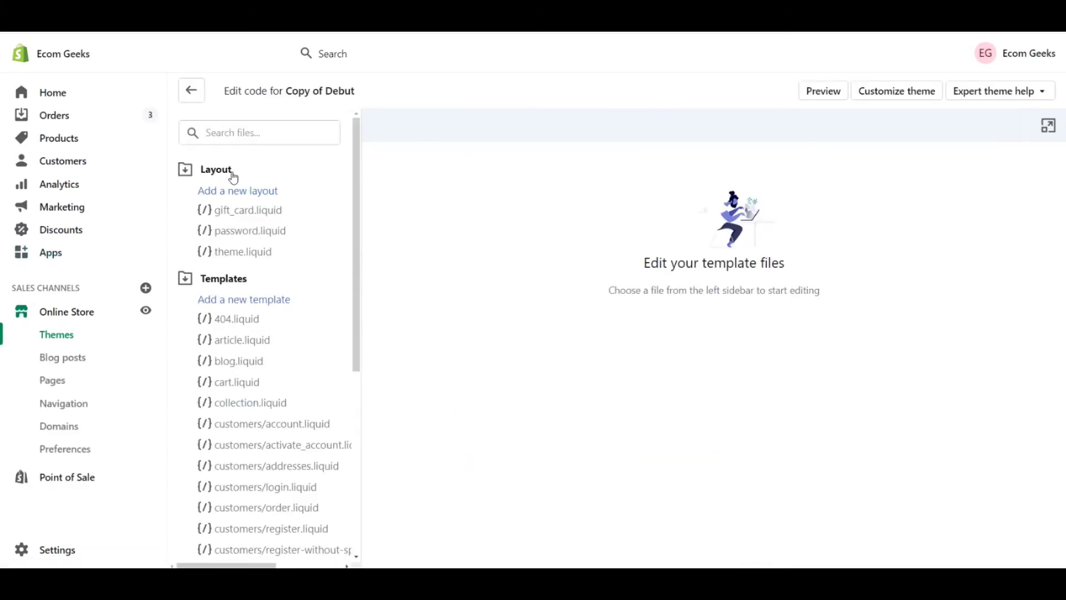
Collapse Layout and Templates, then open sections/product-template.liquid from the Sections folder.
left_click(233, 177)
left_click(233, 199)
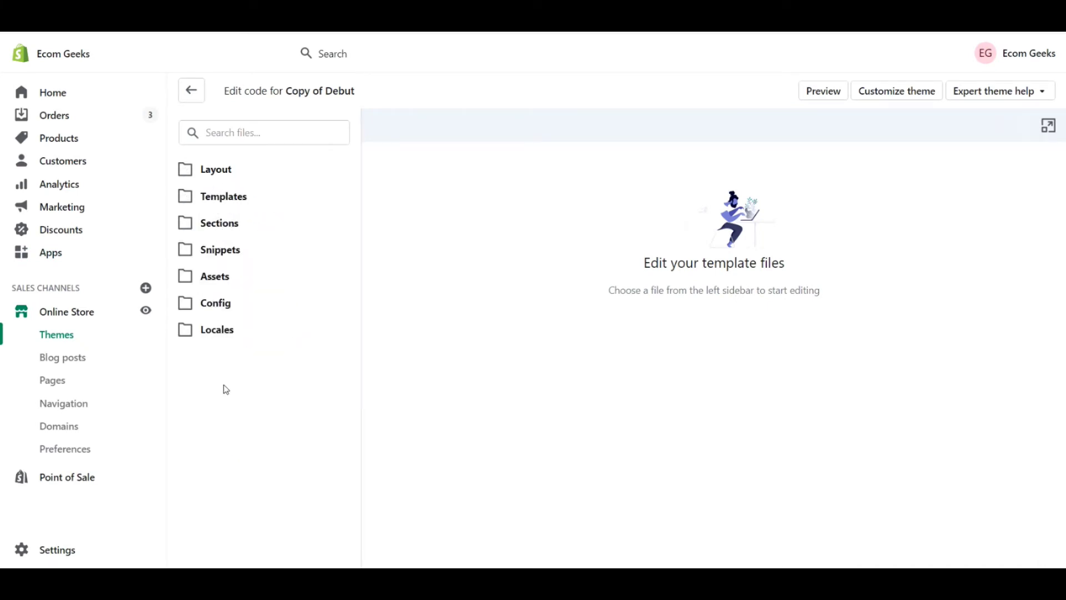
left_click(229, 225)
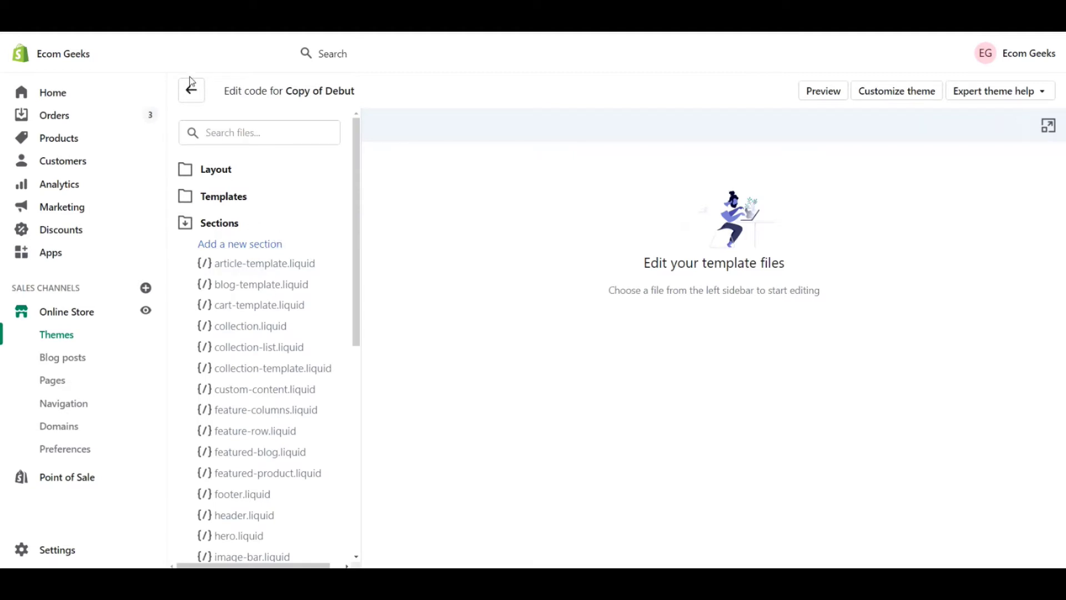
scroll(278, 252, "down", 5)
scroll(278, 254, "down", 2)
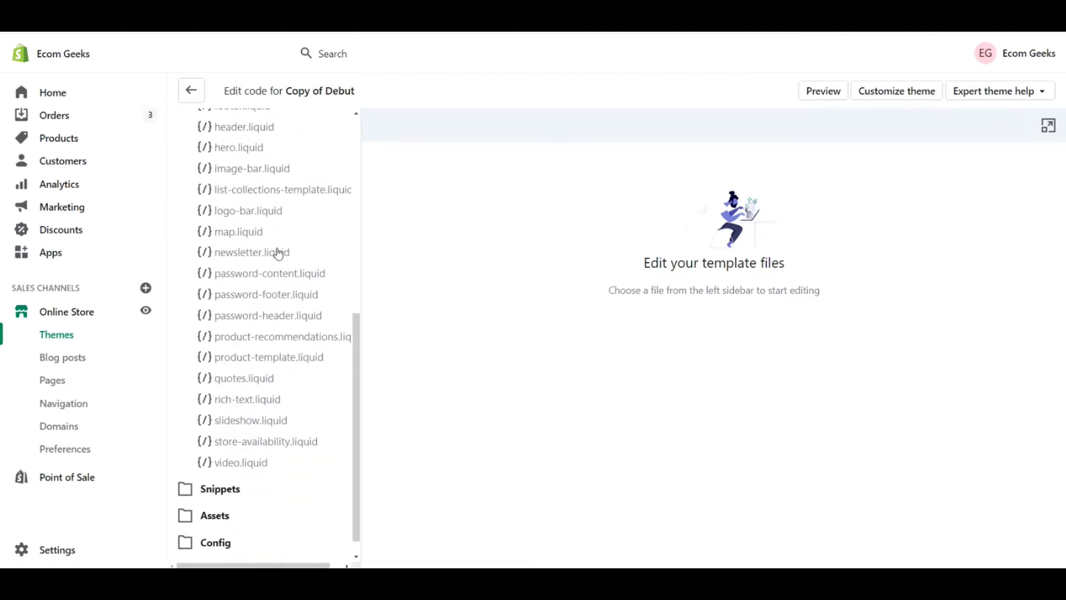
left_click(290, 358)
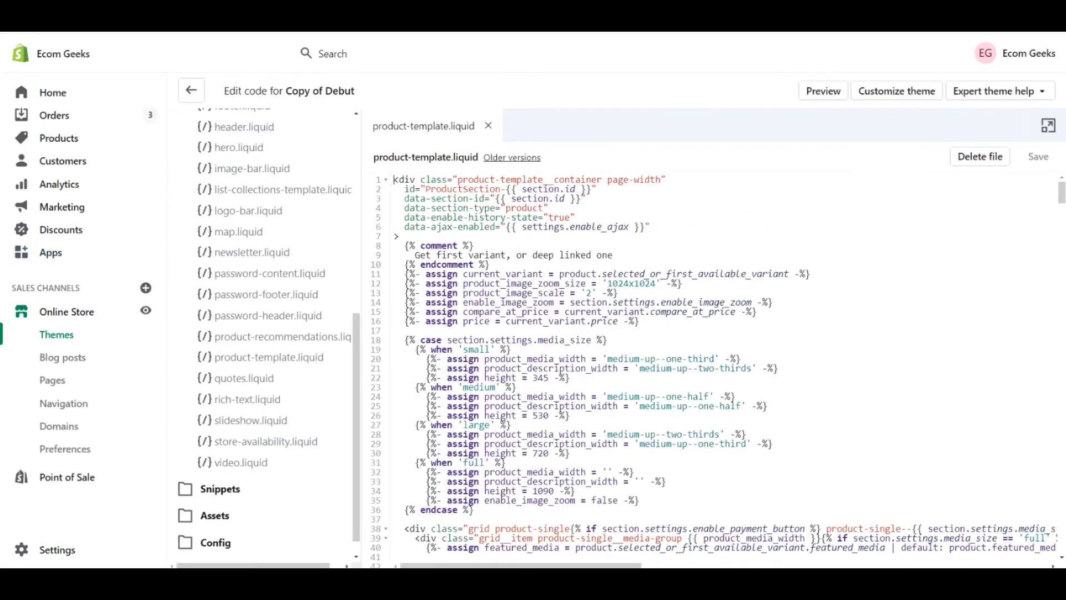
Locate the product.description line 262 in product-template.liquid.
key("ctrl+f")
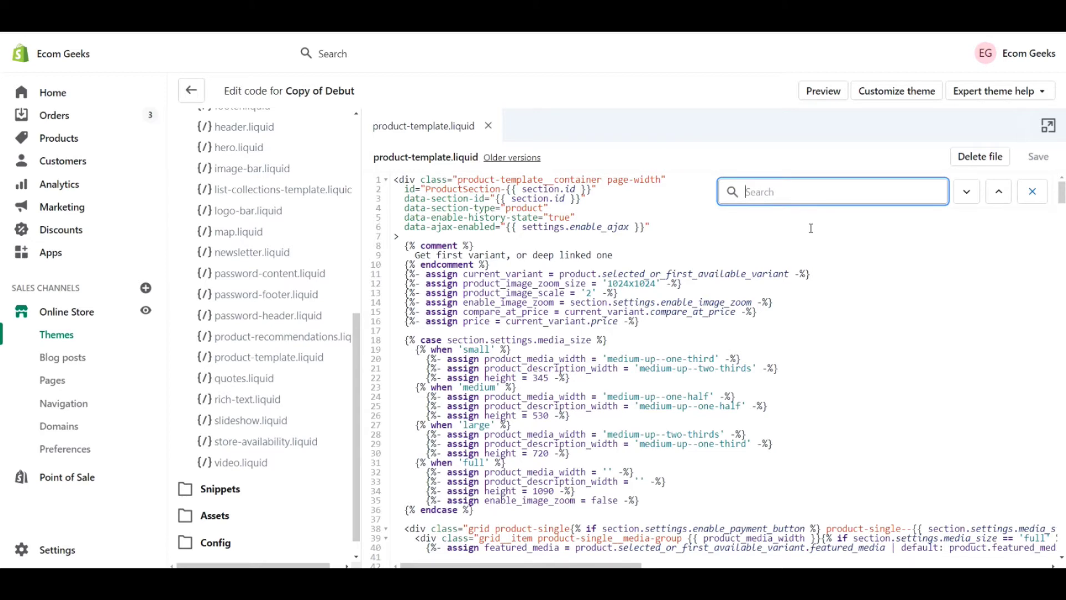
type("product.description")
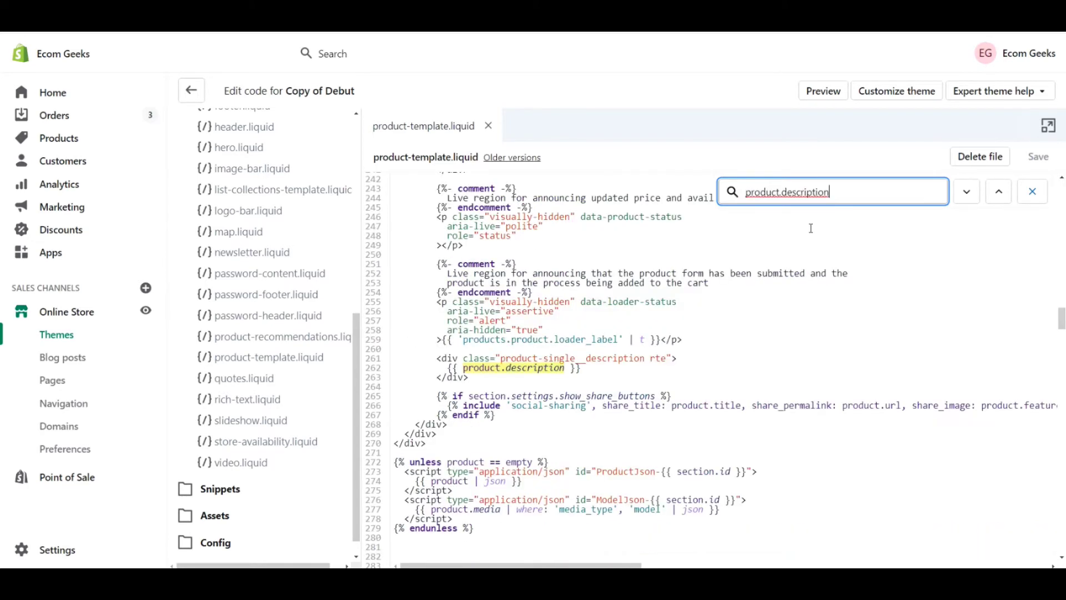
left_click(484, 387)
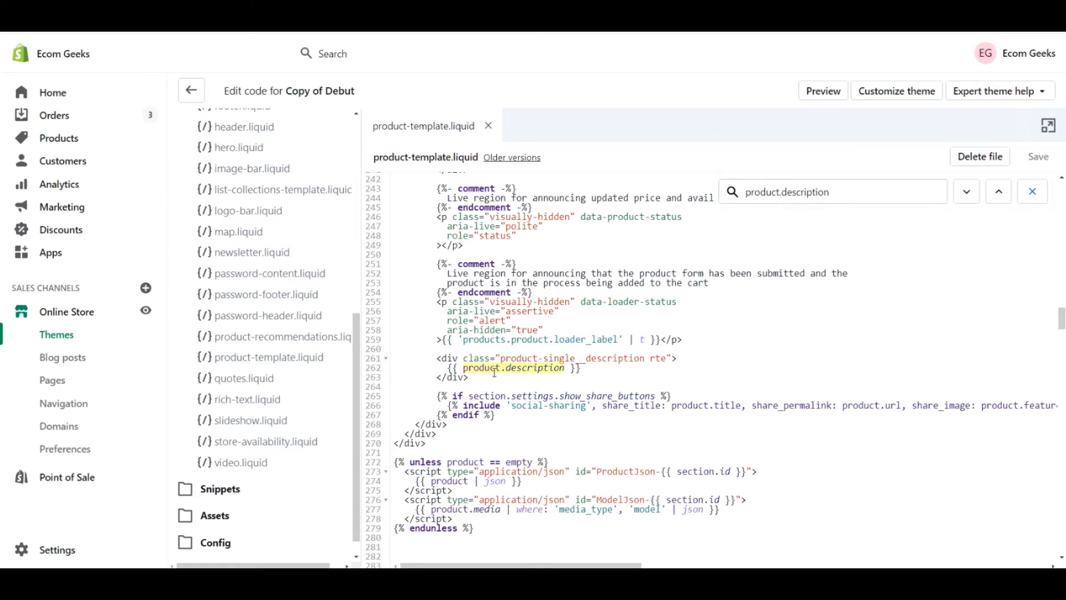
left_click(589, 366)
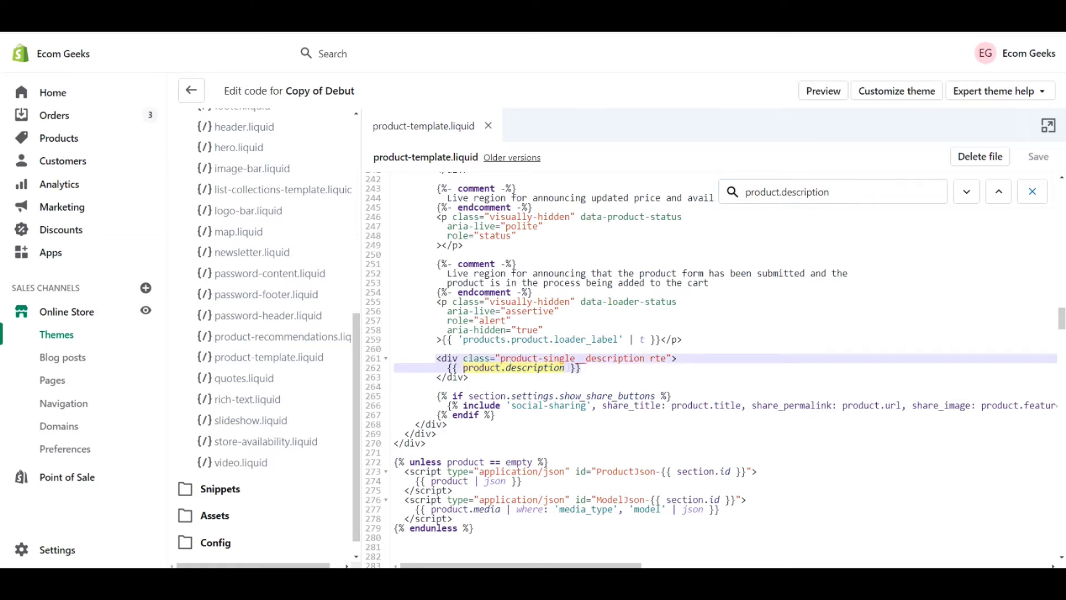
Copy the review snippet line from the Product Reviews installation instructions.
key("ctrl+shift+Tab")
left_click(594, 237)
left_click_drag(593, 237, 427, 220)
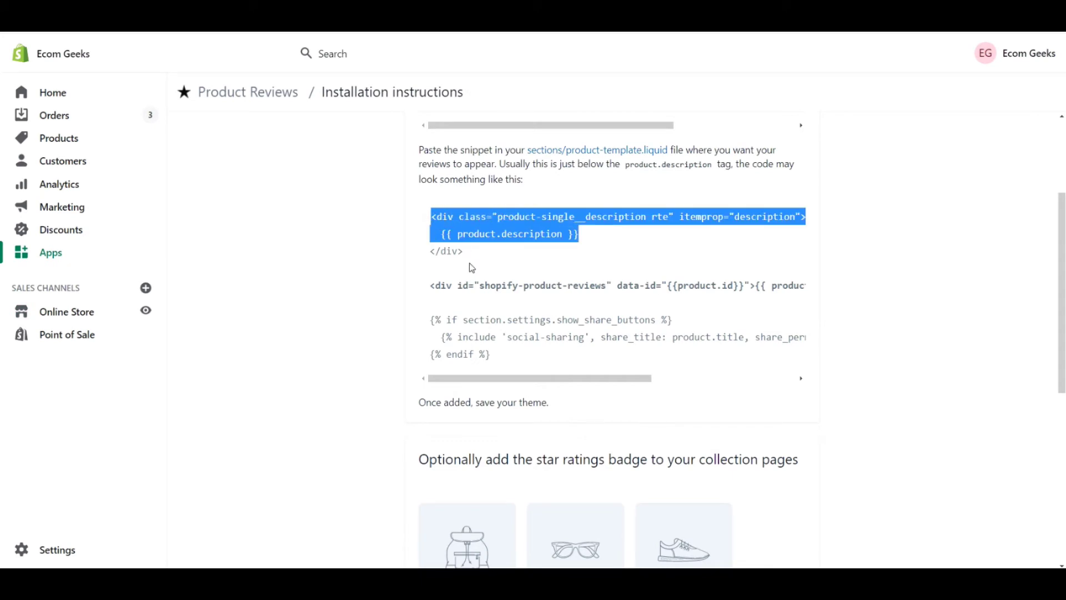
scroll(871, 262, "up", 3)
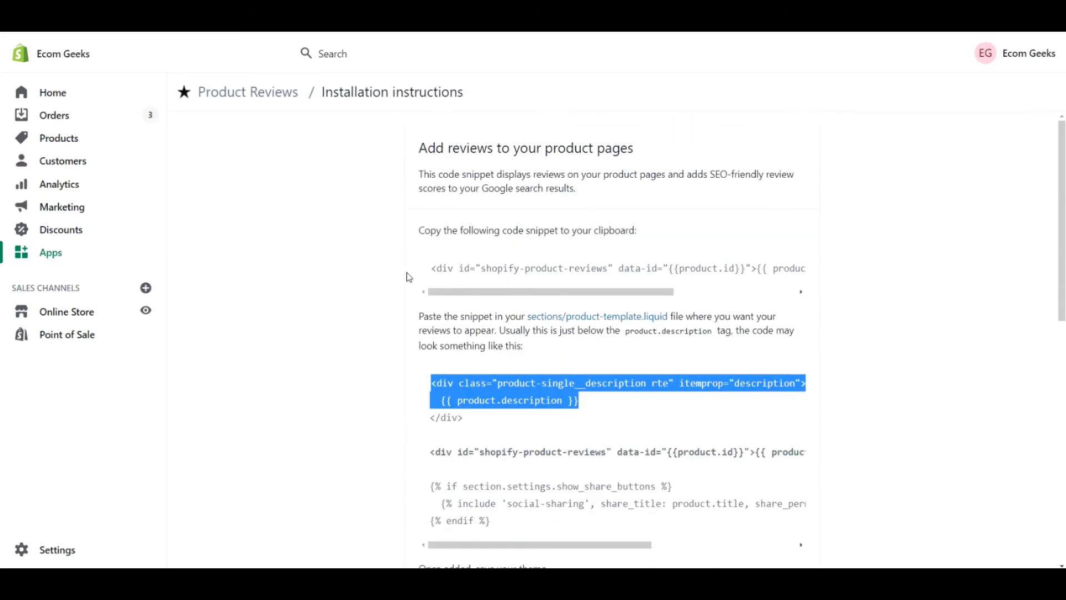
left_click_drag(431, 271, 975, 278)
key("ctrl+c")
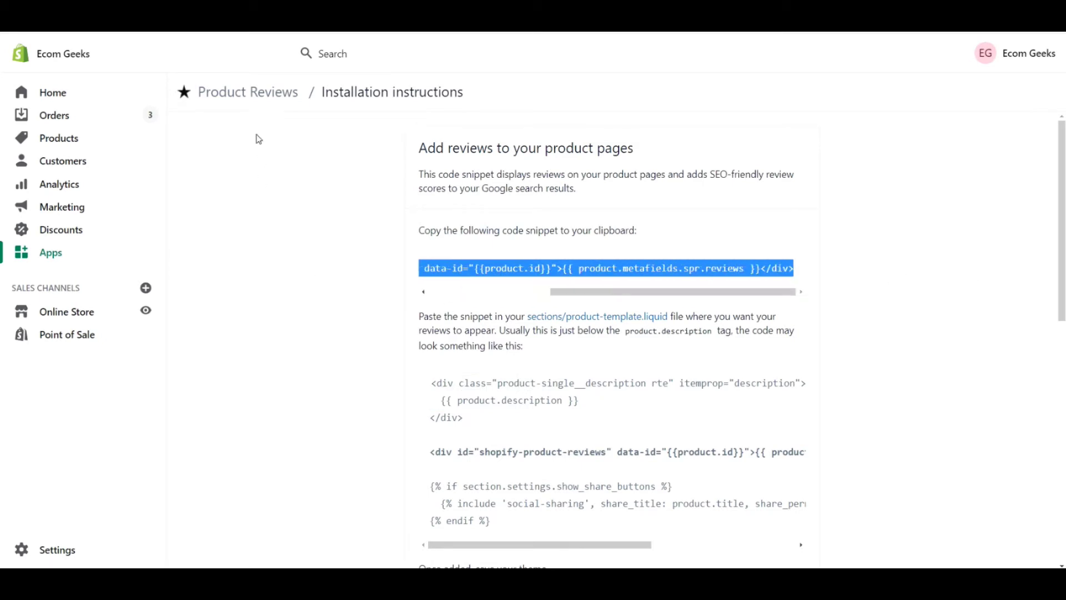
Paste the review snippet on line 264 below the description and save the template.
key("ctrl+Tab")
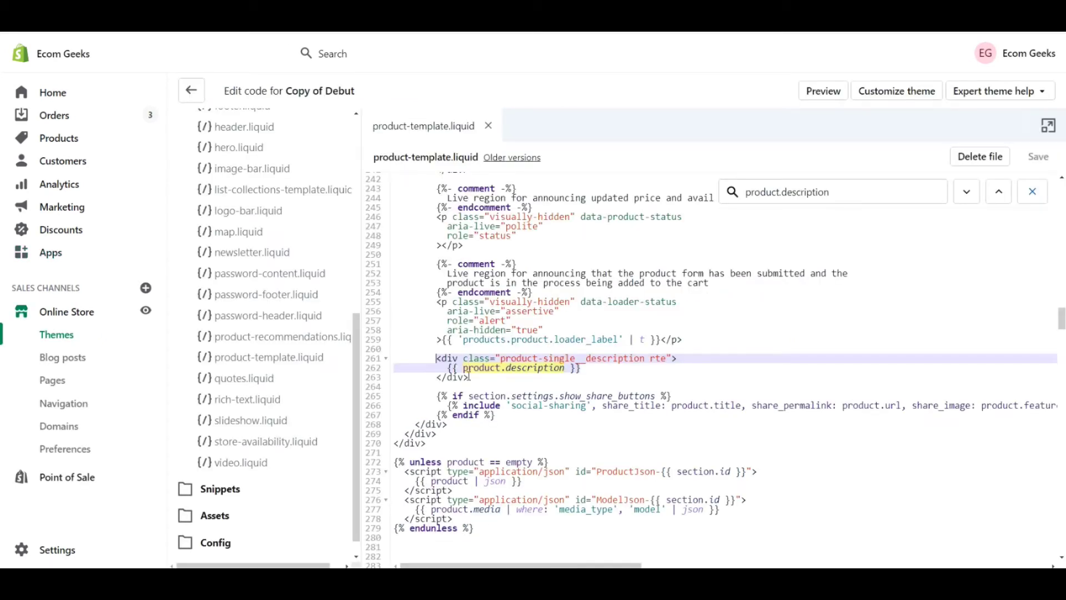
left_click(448, 381)
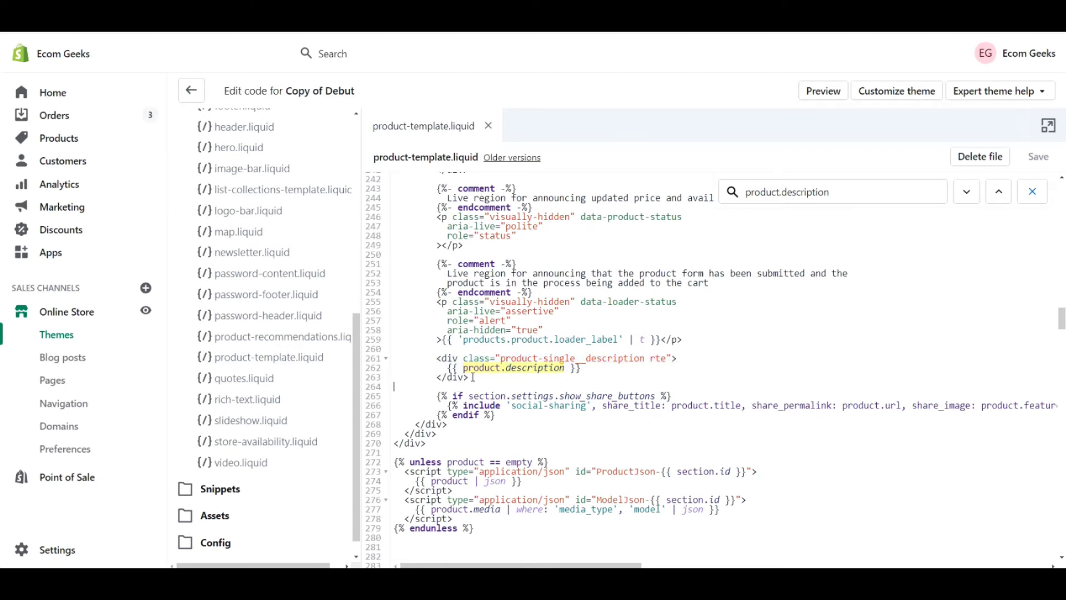
key("ctrl+v")
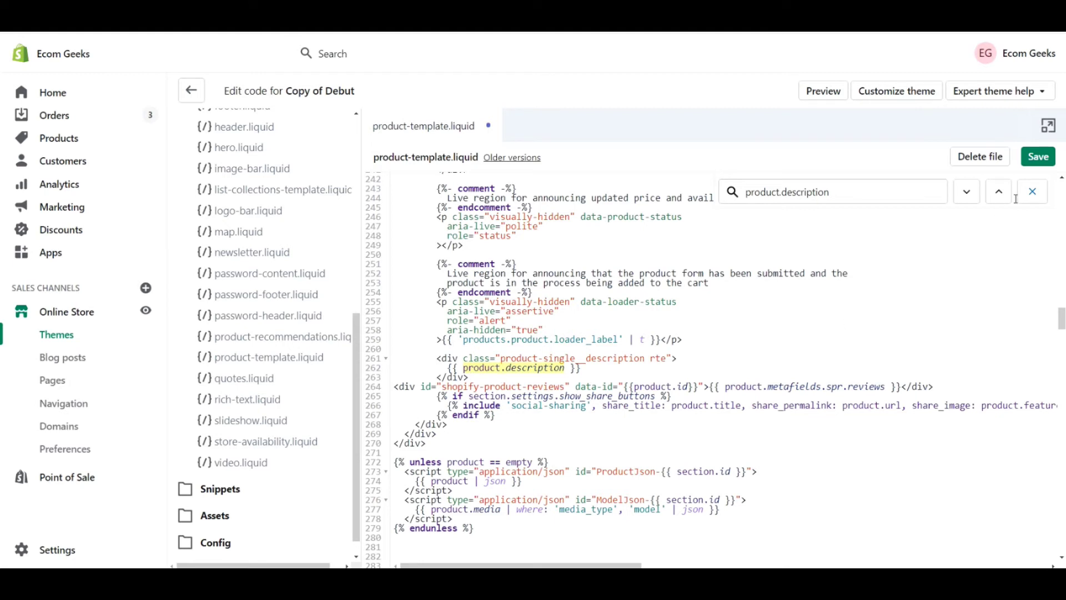
left_click(1038, 156)
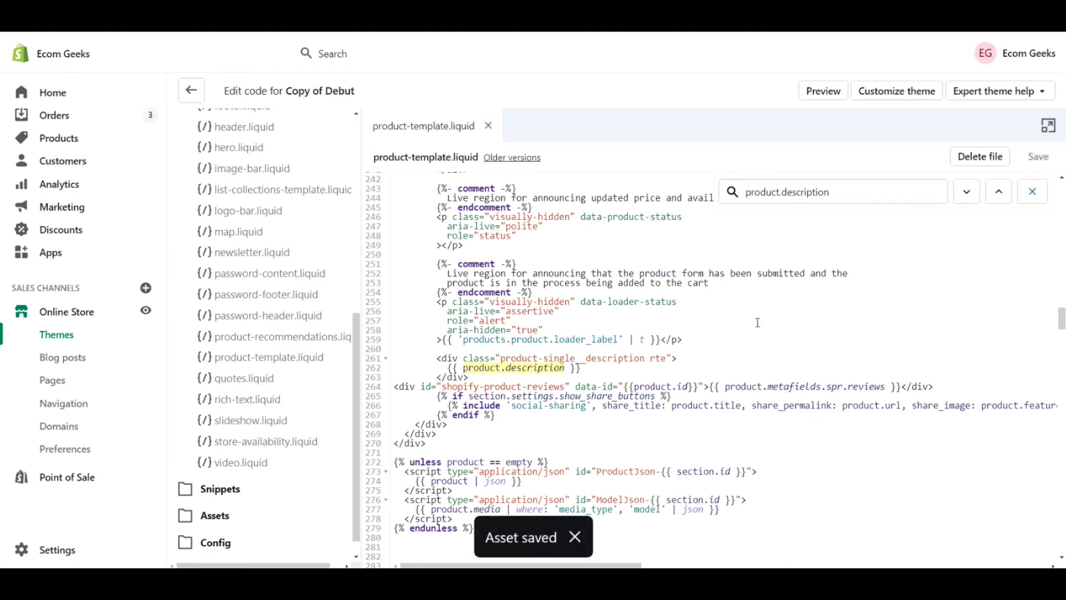
left_click(822, 91)
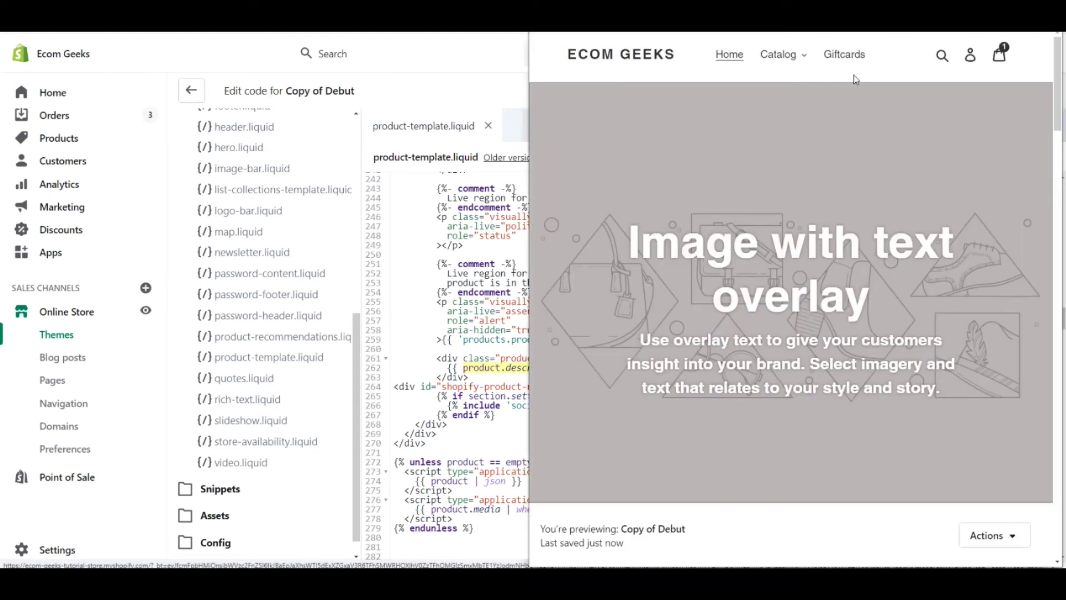
left_click(780, 55)
left_click(821, 123)
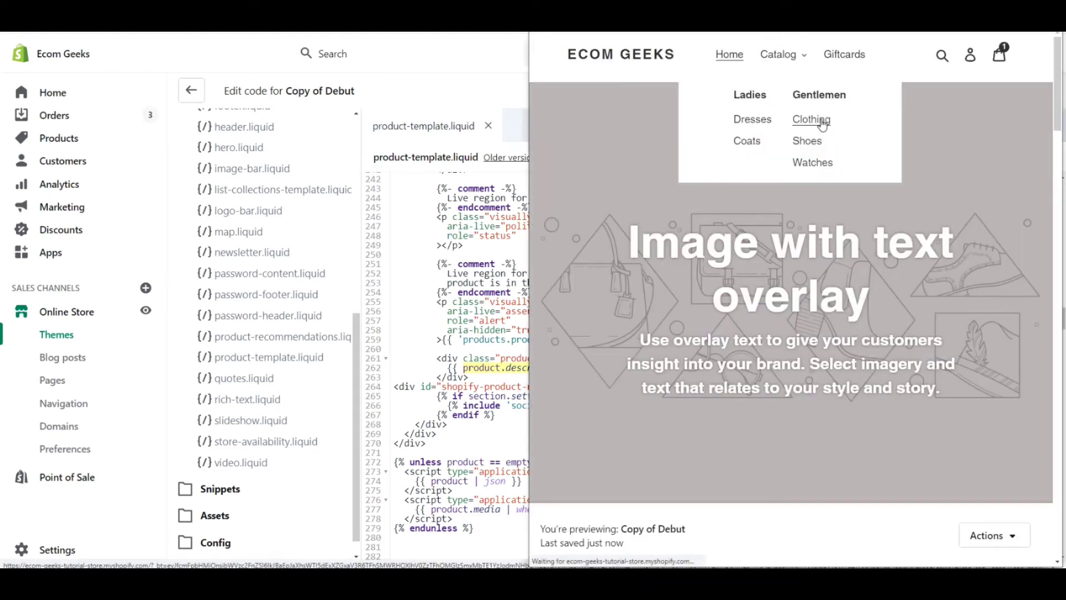
left_click(617, 300)
scroll(940, 184, "down", 1)
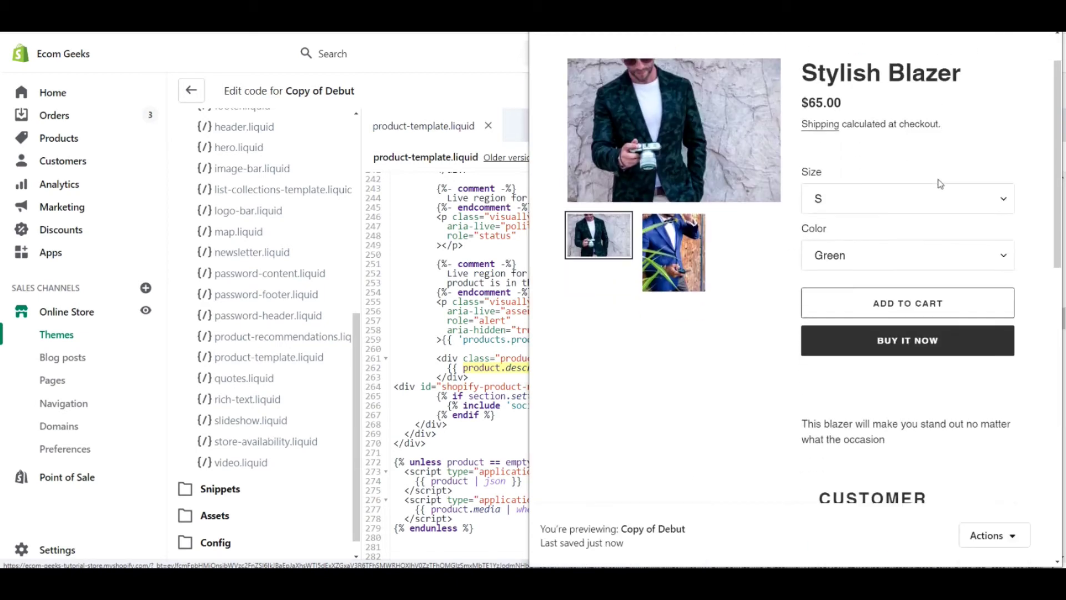
scroll(940, 184, "down", 4)
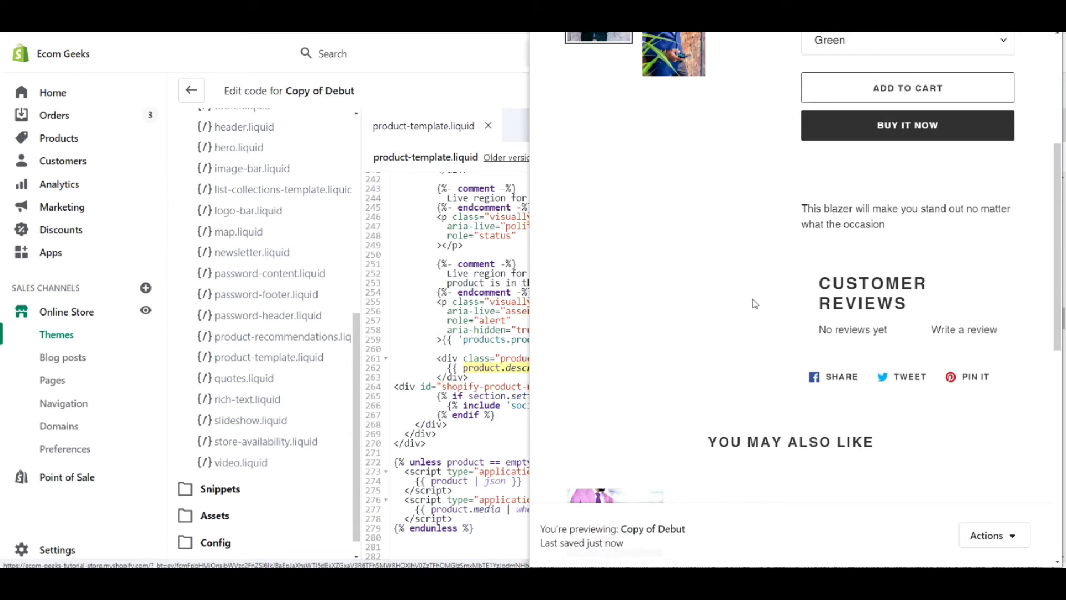
left_click(460, 315)
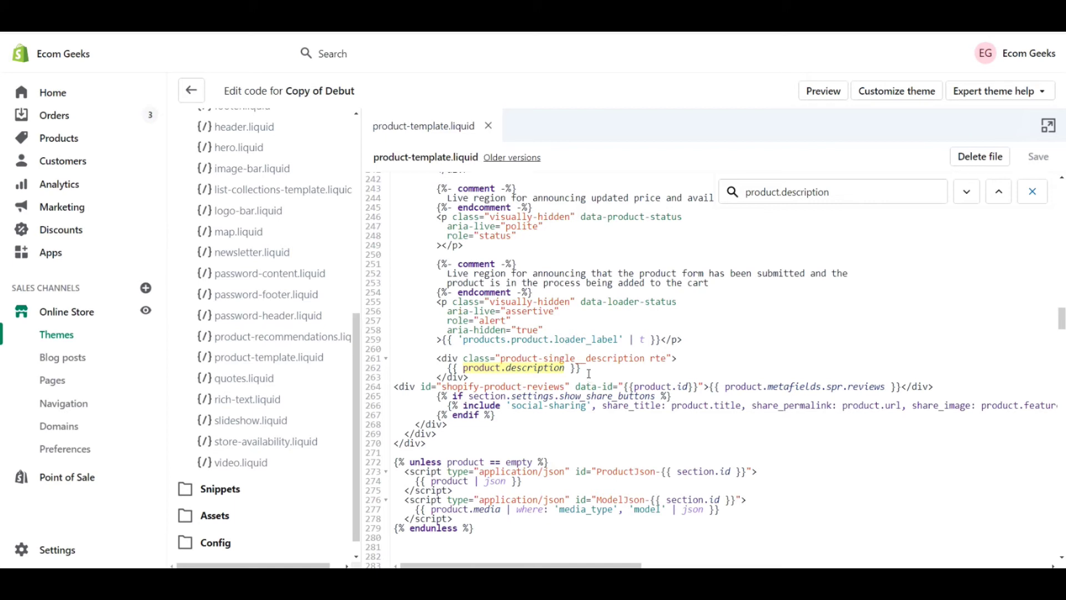
Check the product description block and the added review snippet on line 264.
left_click_drag(581, 368, 406, 358)
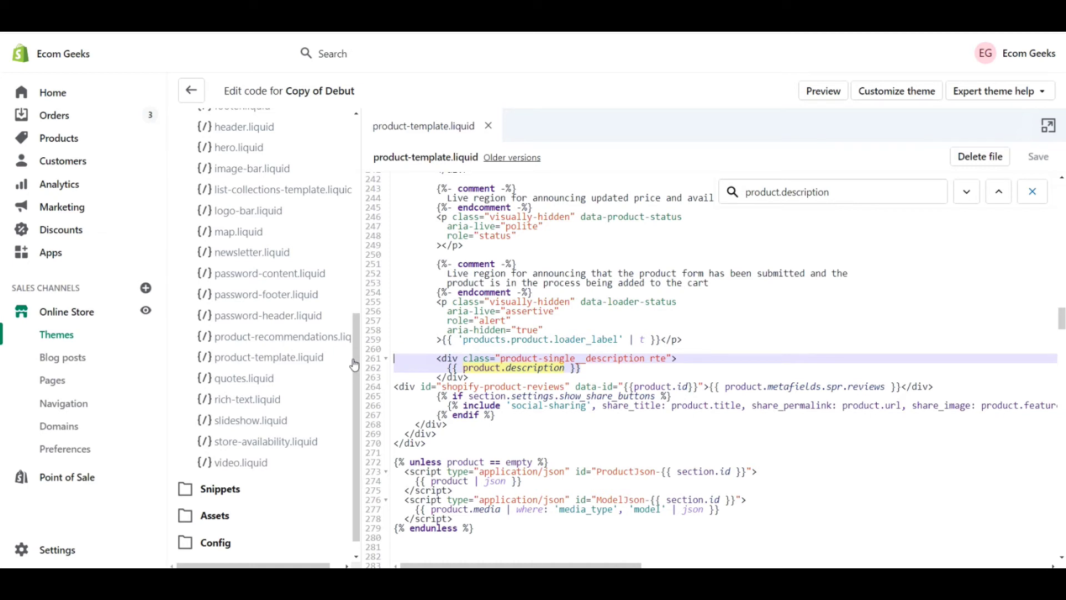
left_click(544, 381)
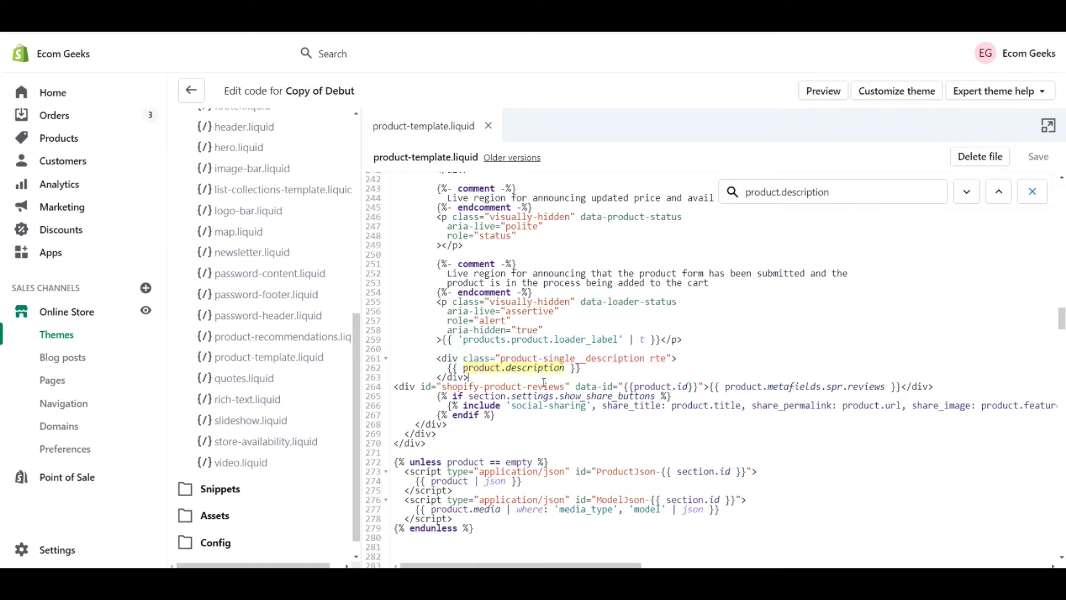
triple_click(488, 386)
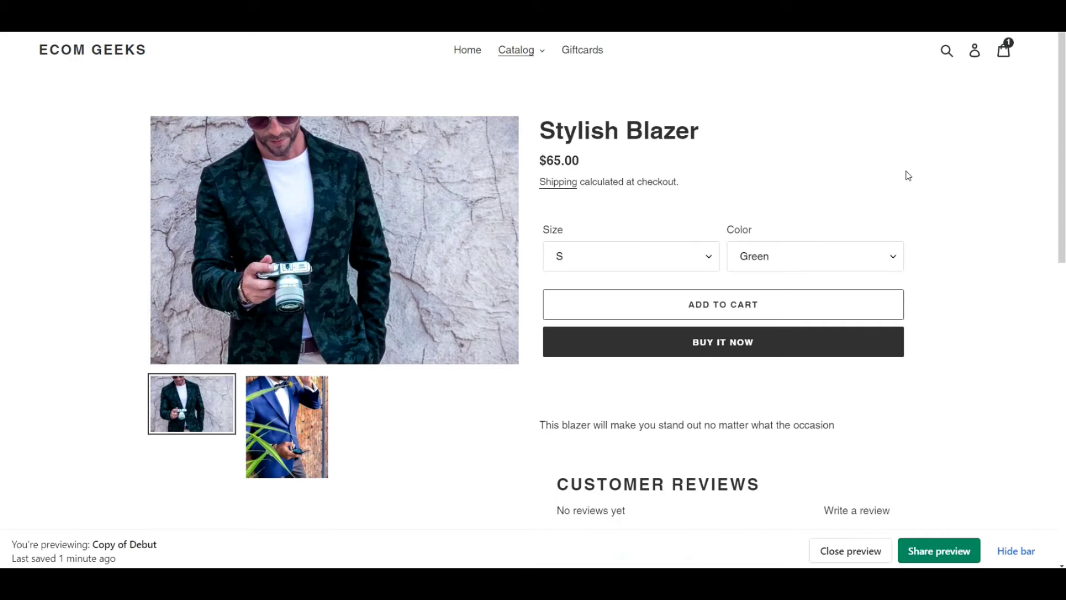
scroll(908, 176, "down", 2)
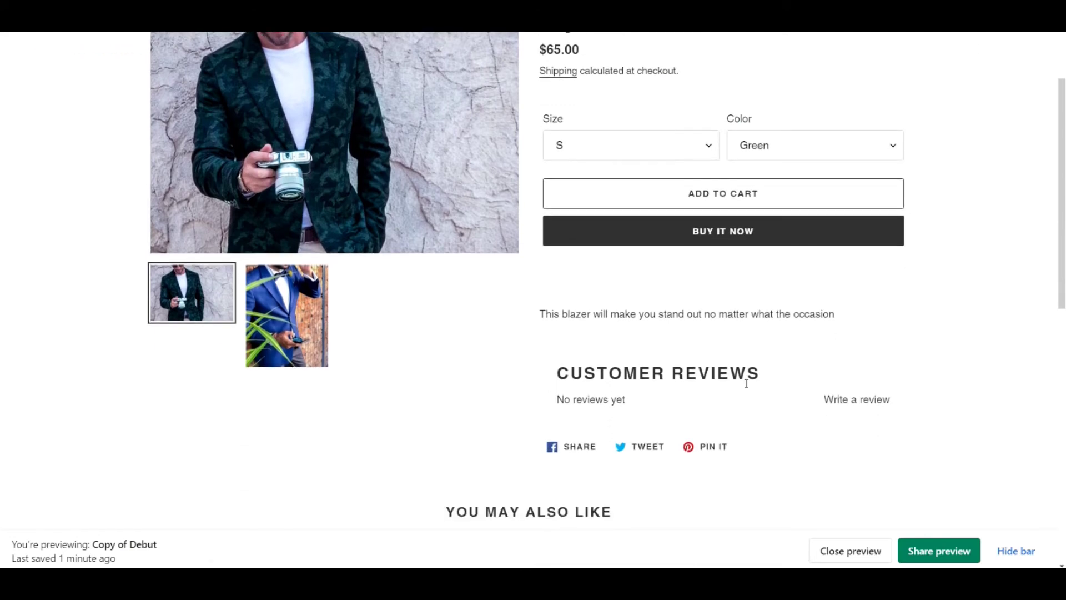
scroll(472, 324, "up", 2)
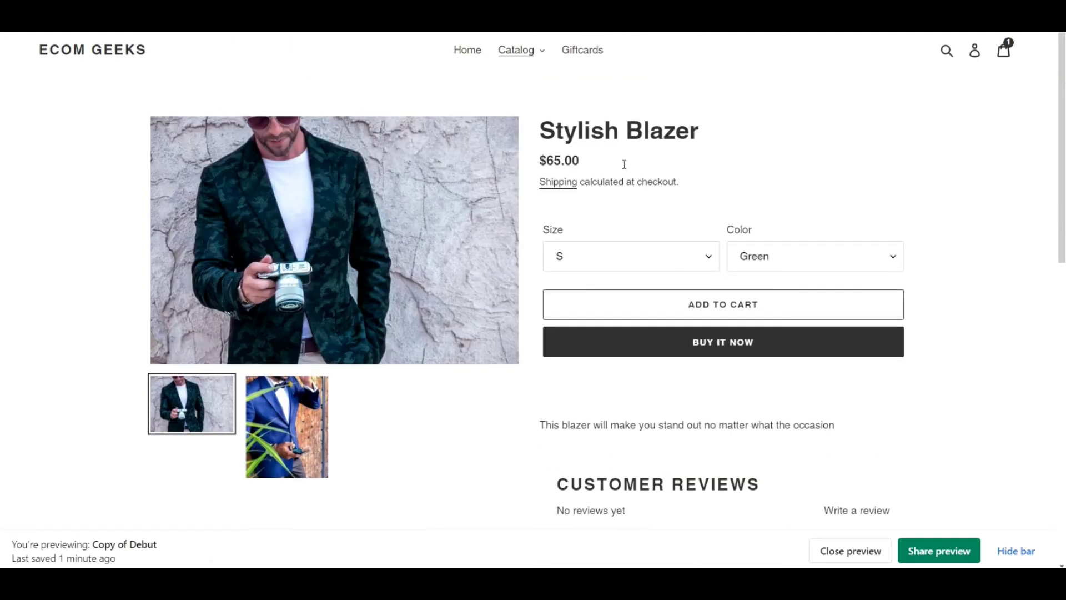
Browse the storefront Catalog to the Gentlemen Clothing collection.
left_click(514, 51)
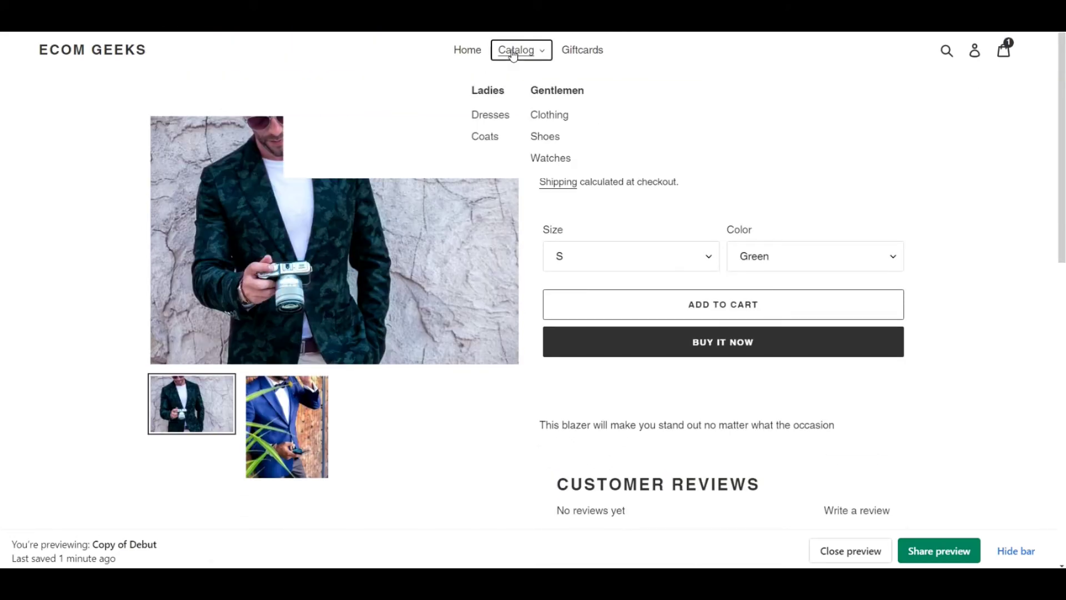
left_click(559, 119)
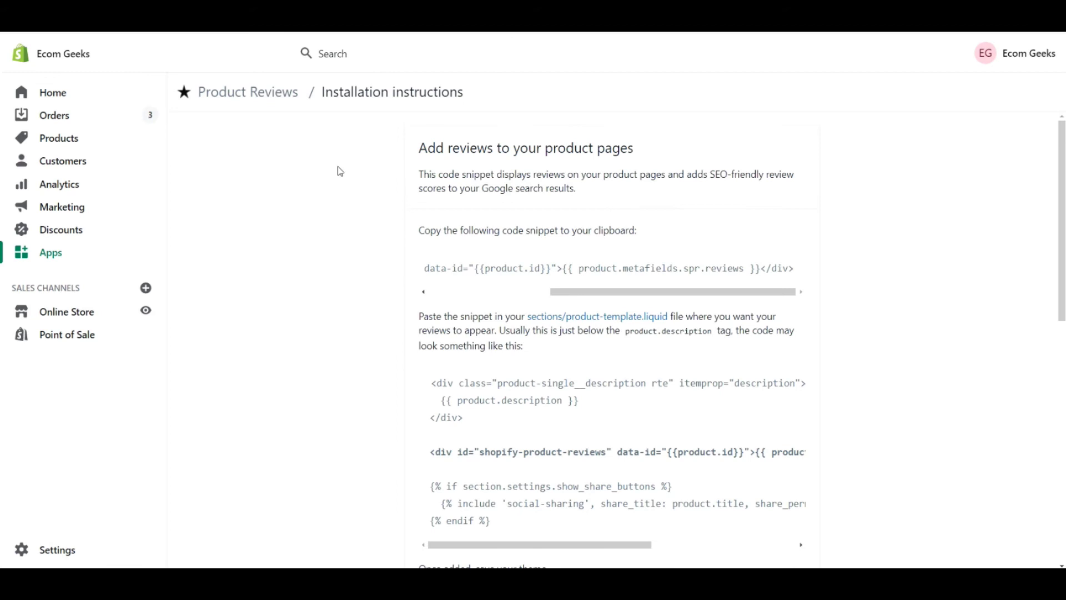
scroll(340, 171, "down", 8)
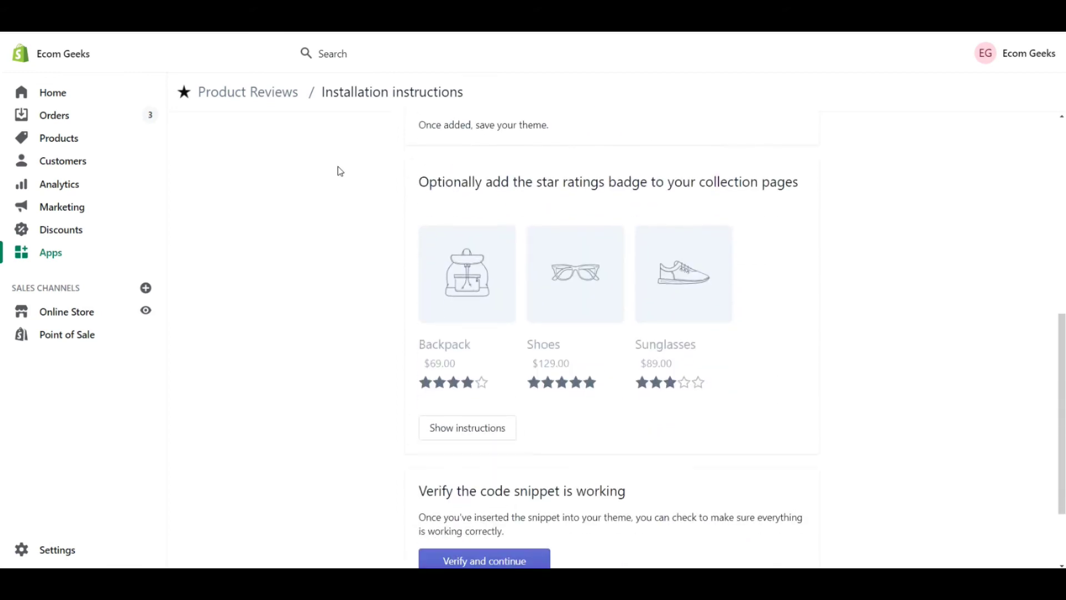
Expand the code snippet instructions for the collection star ratings badge.
scroll(361, 250, "down", 1)
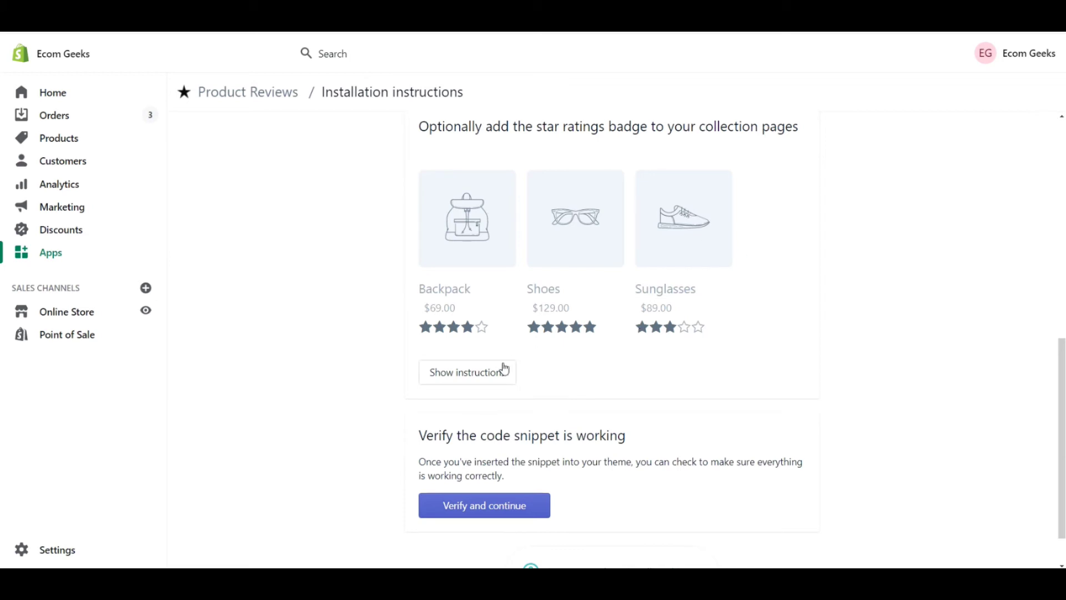
left_click(479, 373)
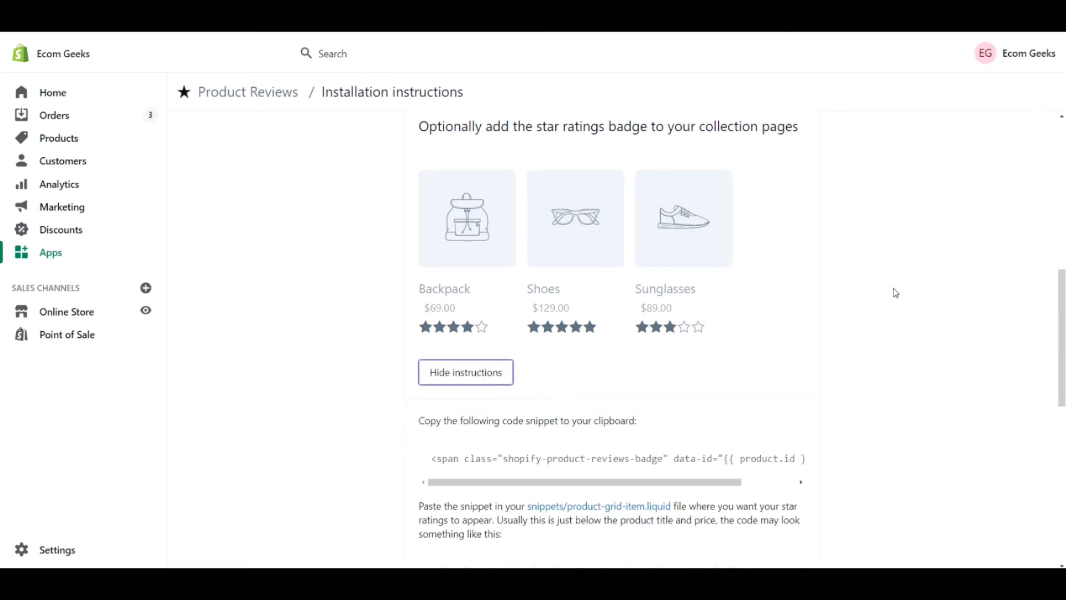
scroll(895, 293, "down", 5)
scroll(895, 293, "up", 1)
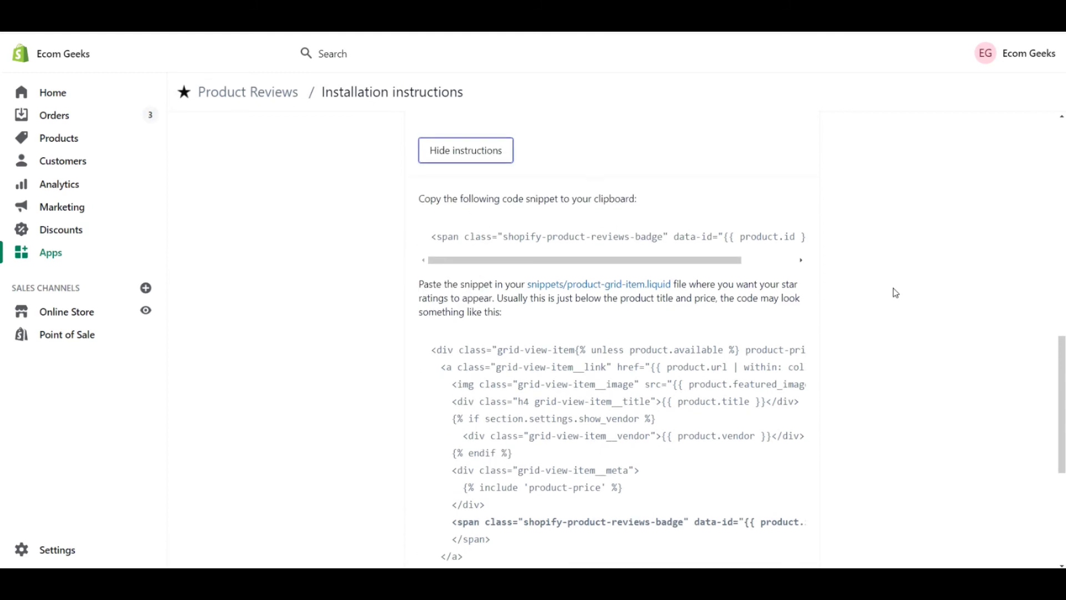
scroll(895, 293, "down", 1)
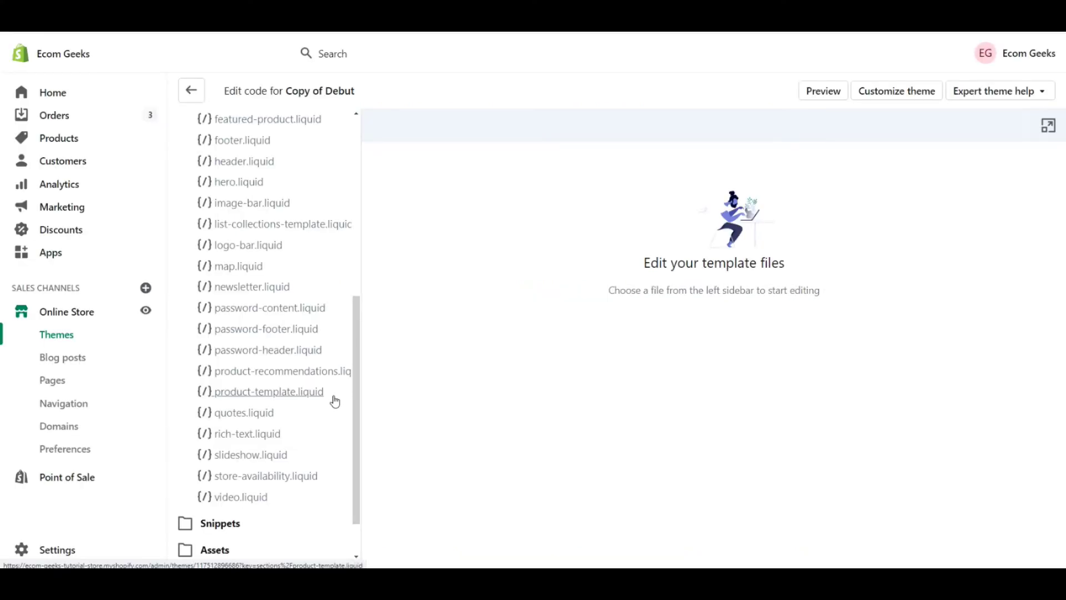
Open snippets/product-card-grid.liquid from the Snippets folder in the code editor.
left_click(229, 528)
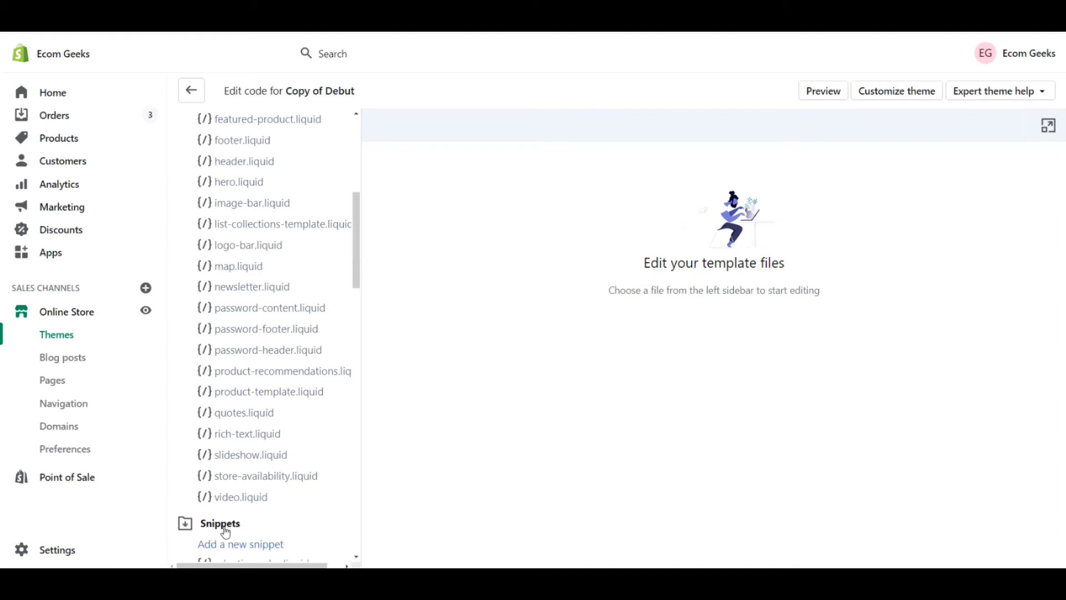
scroll(287, 403, "down", 8)
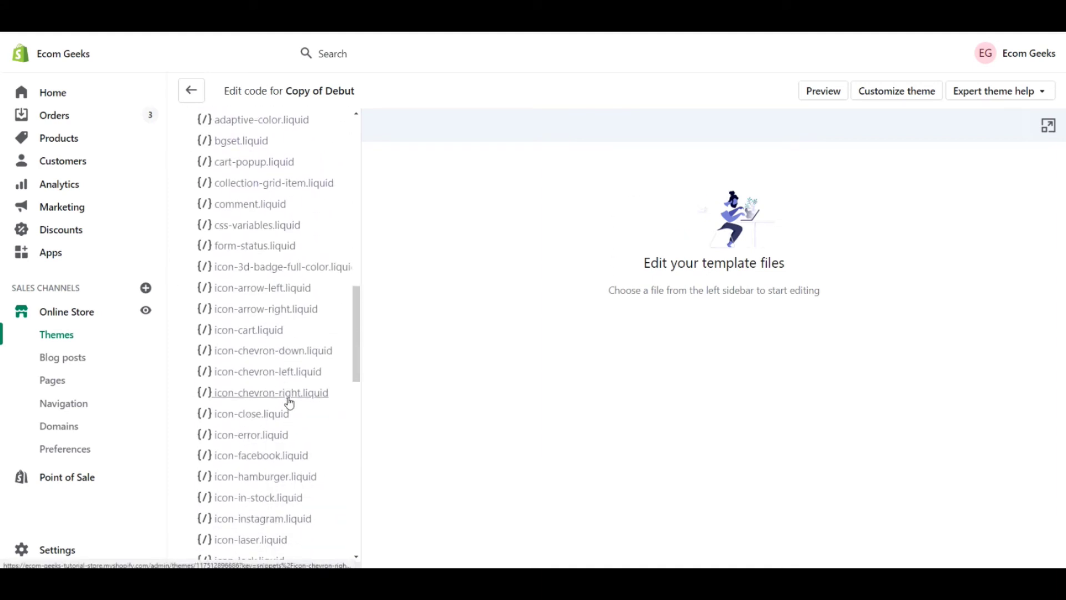
scroll(287, 404, "up", 1)
scroll(308, 228, "down", 6)
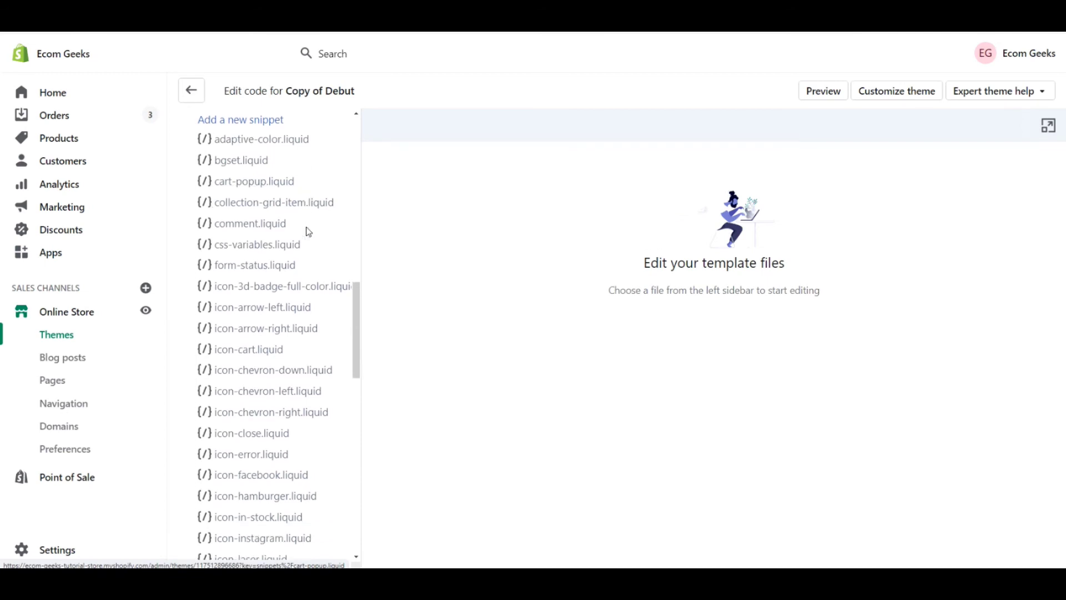
scroll(308, 232, "down", 9)
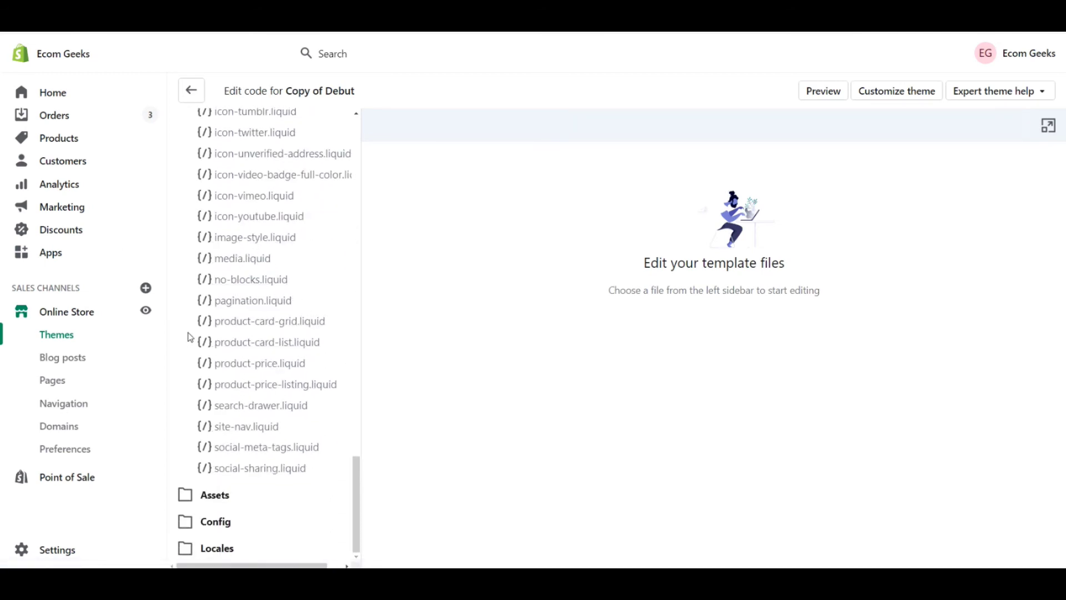
left_click(240, 326)
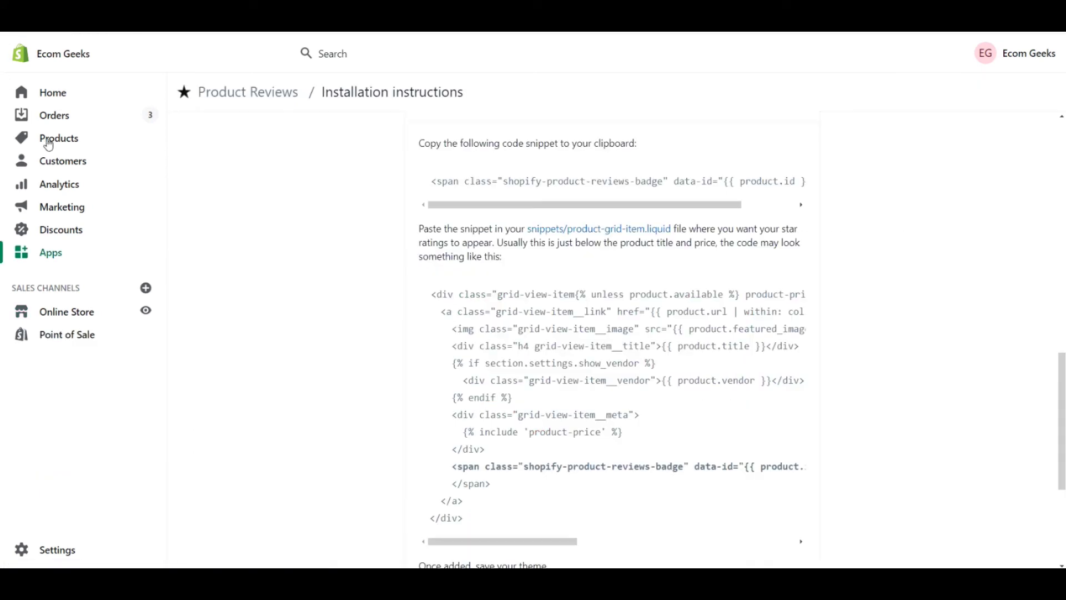
Copy 'product-price' from the example and find it on line 47 of product-card-grid.liquid.
scroll(526, 325, "down", 1)
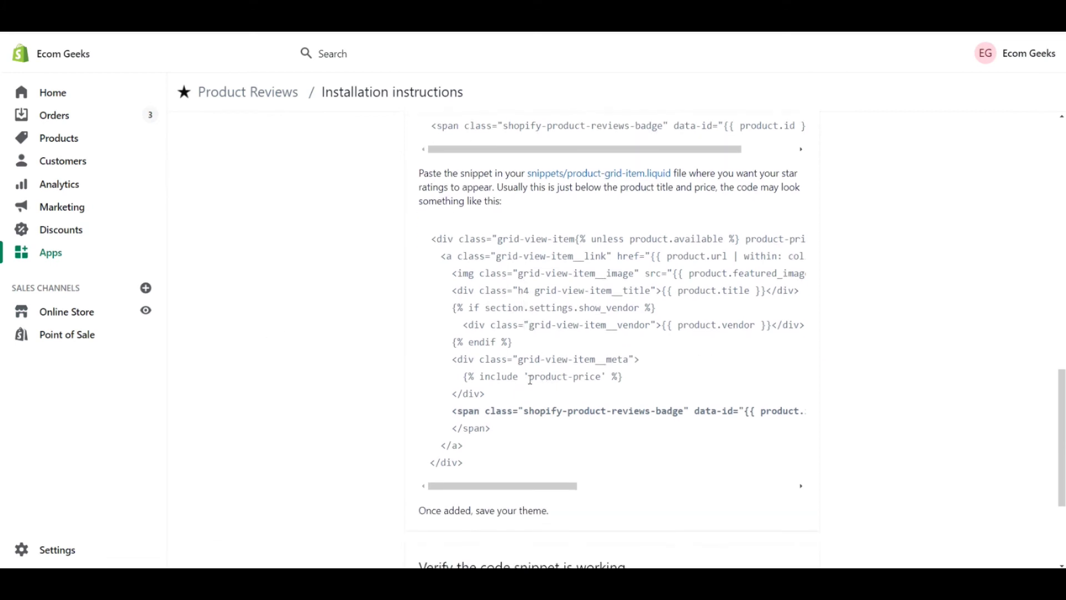
left_click_drag(529, 377, 602, 377)
key("ctrl+c")
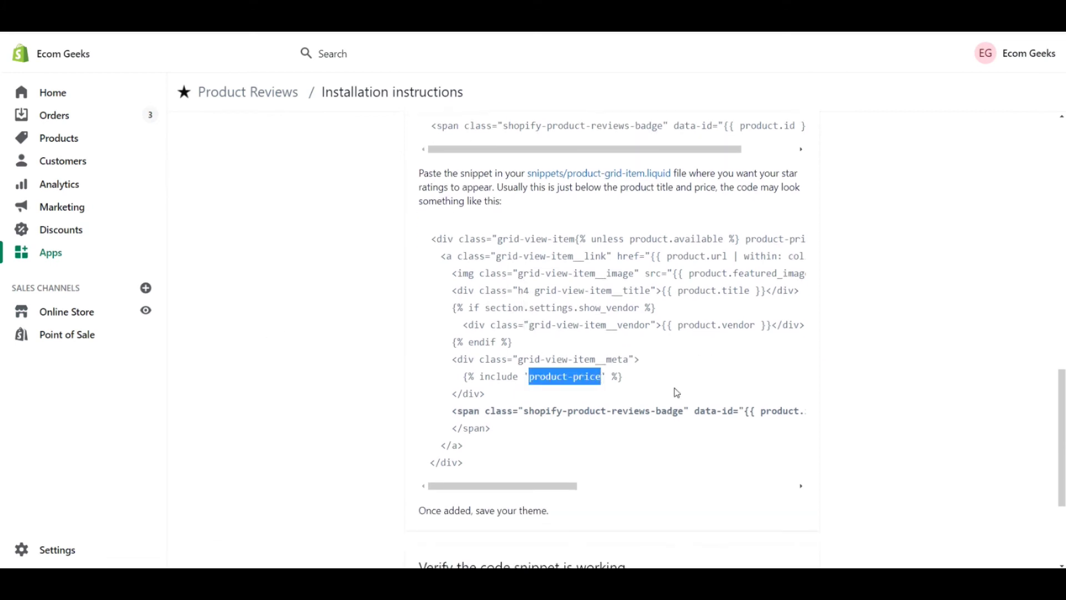
left_click(182, 34)
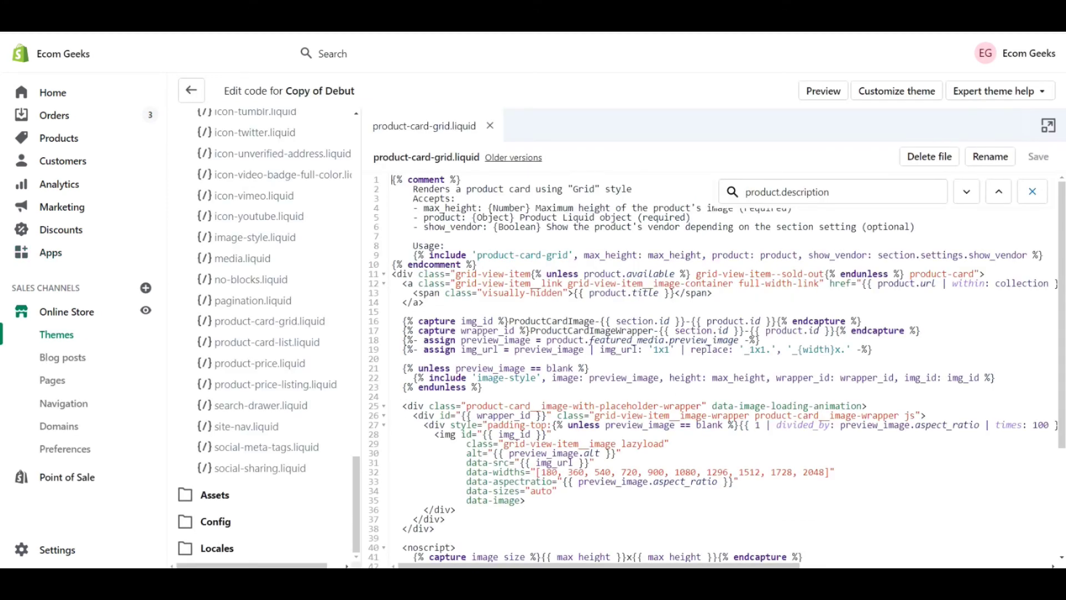
key("ctrl+f")
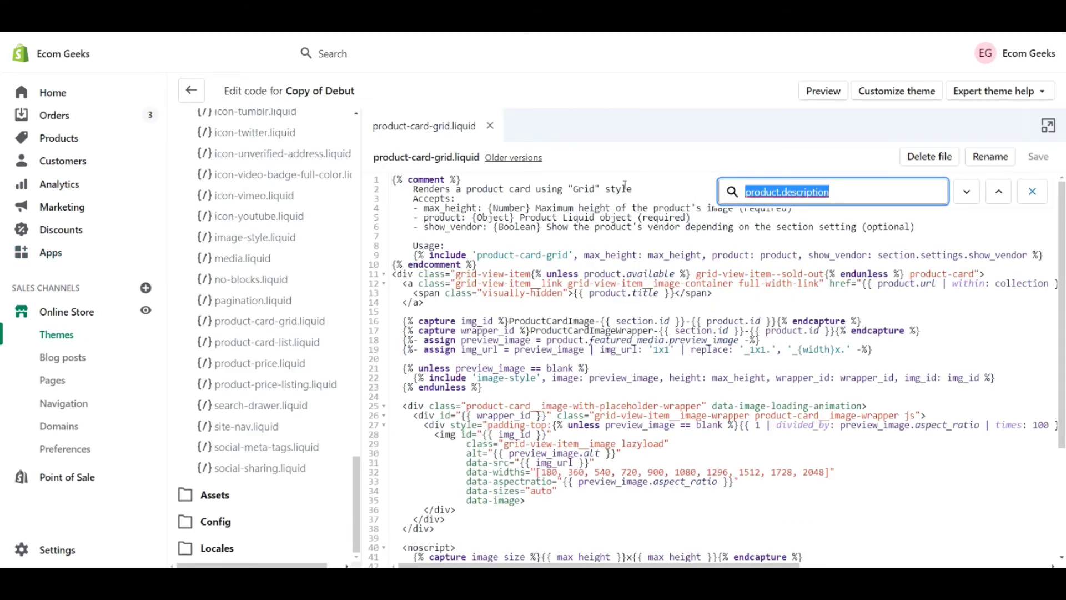
key("BackSpace")
key("ctrl+v")
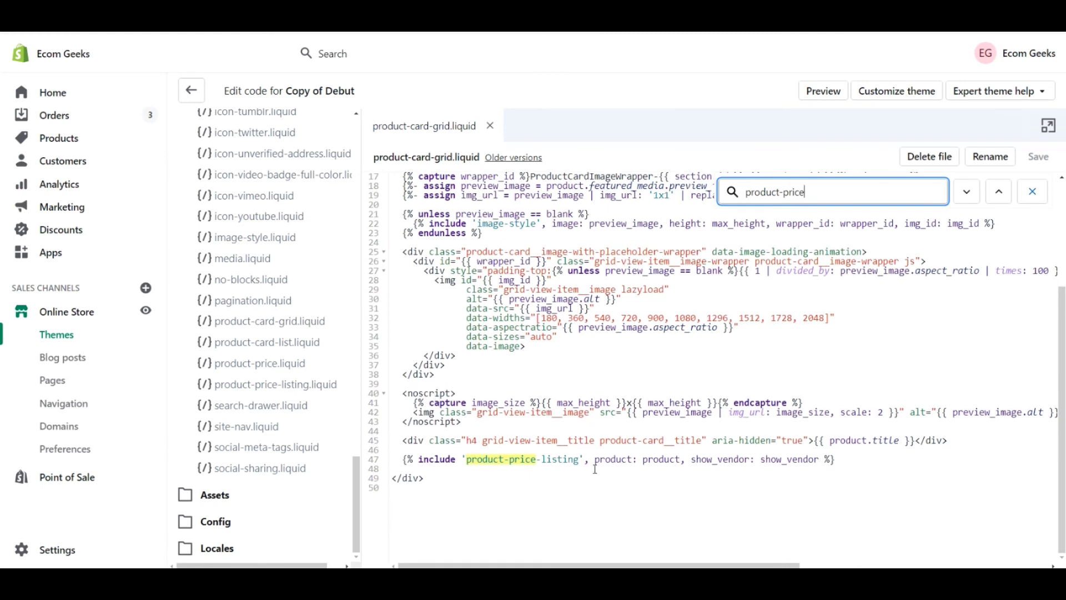
left_click(149, 30)
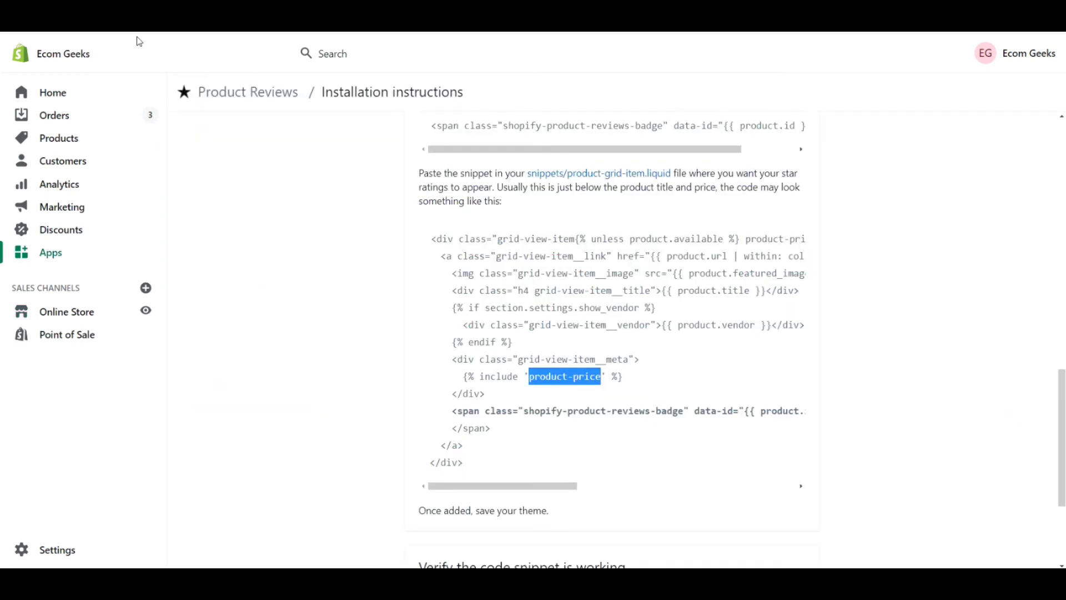
Copy the shopify-product-reviews-badge span snippet from the app's instructions.
left_click(545, 162)
scroll(488, 278, "up", 3)
left_click_drag(431, 292, 941, 302)
key("ctrl+c")
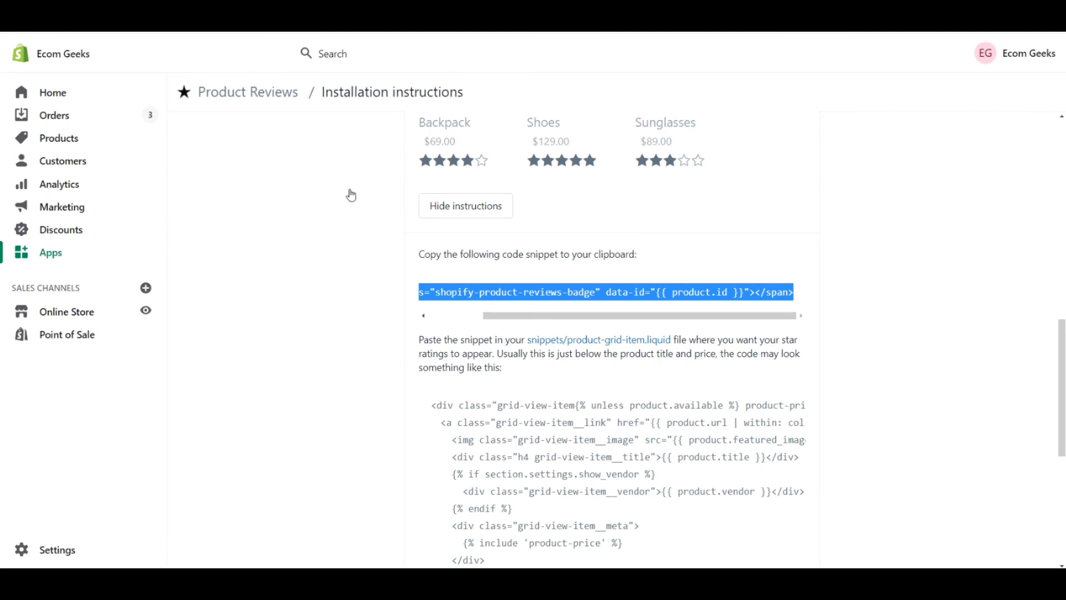
Paste the badge span onto line 48 of product-card-grid.liquid, save, and preview the theme.
left_click(134, 17)
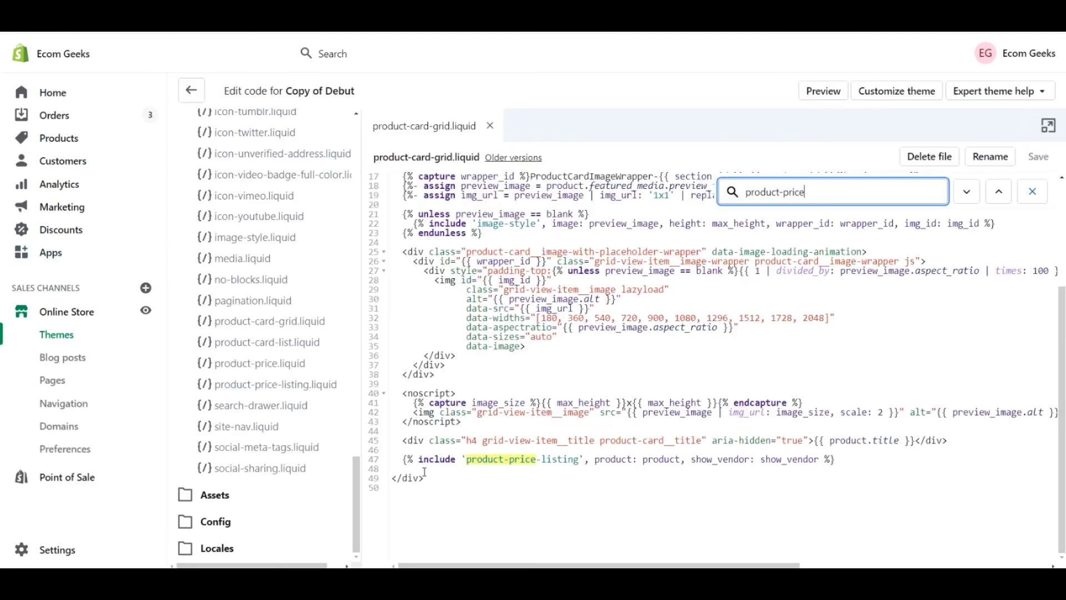
left_click(451, 471)
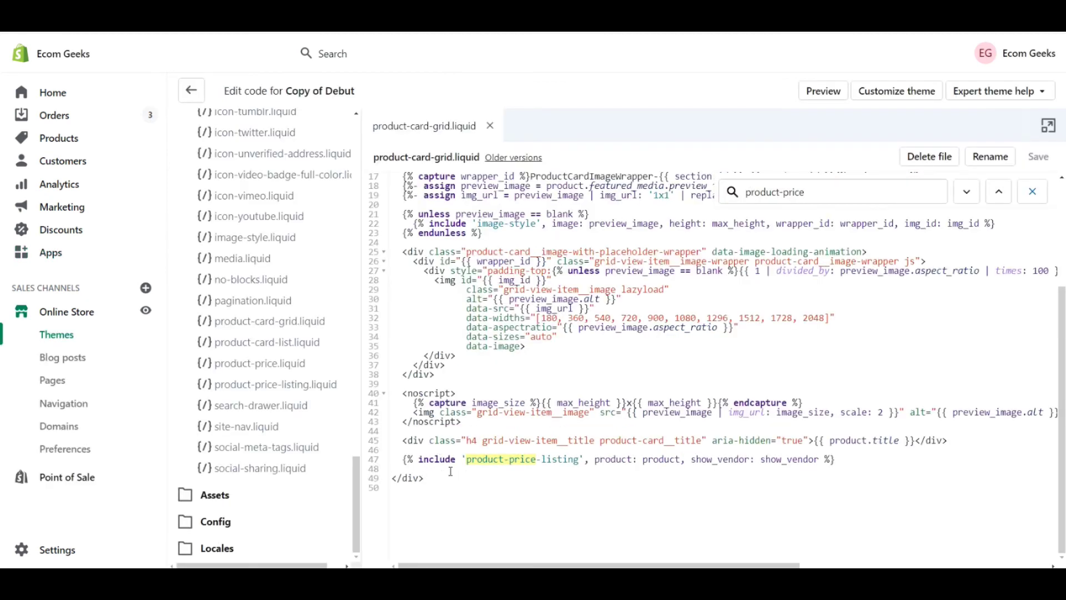
key("ctrl+v")
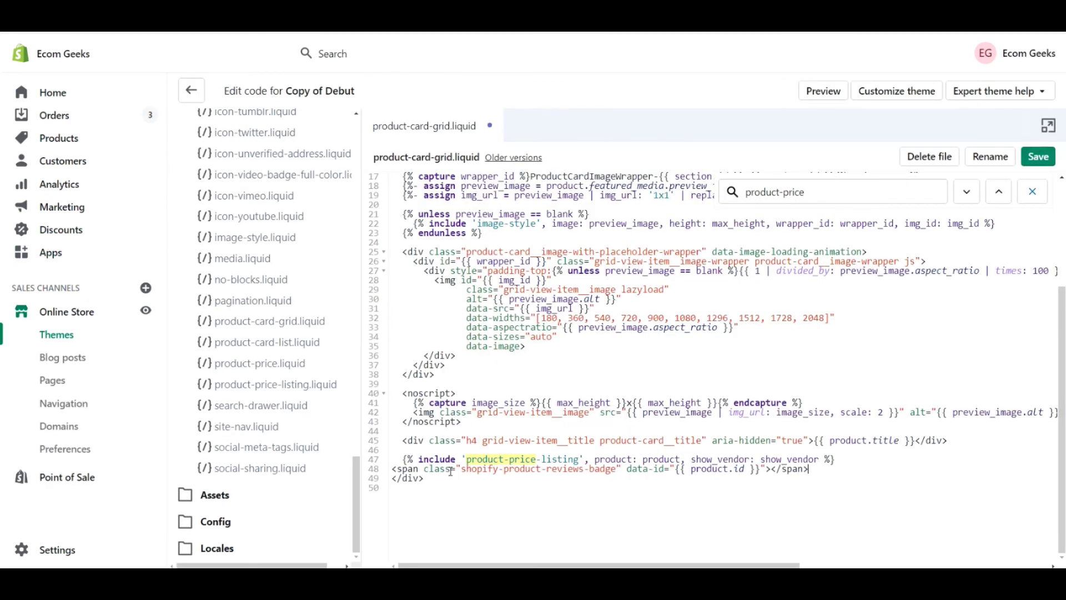
left_click(1039, 158)
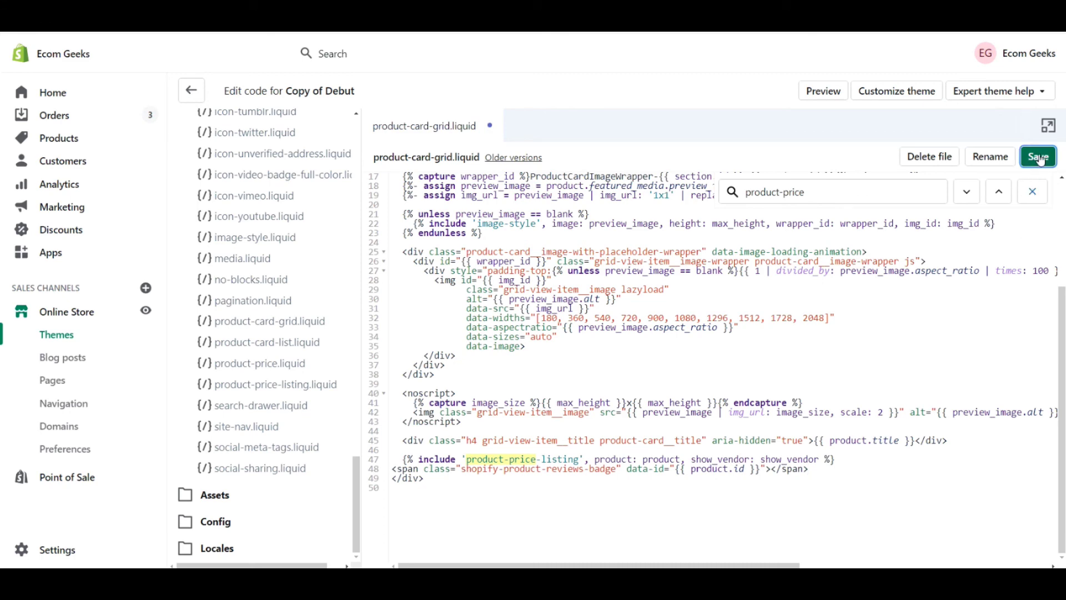
left_click(816, 94)
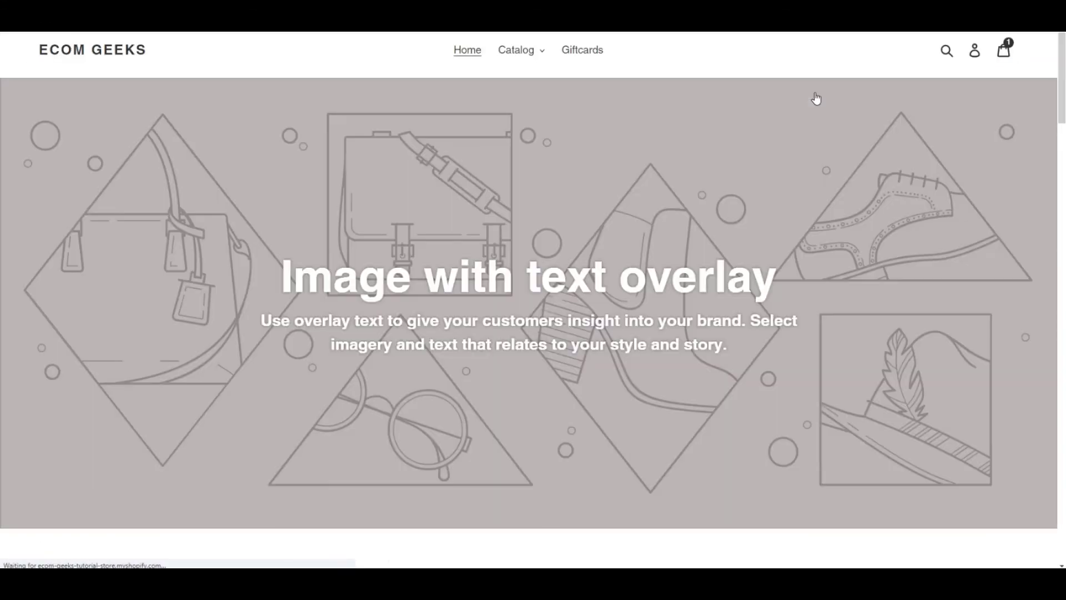
Open the Clothing collection to see 'No reviews' star badges under Stylish Blazer and Flamingo Suit.
left_click(521, 50)
left_click(559, 114)
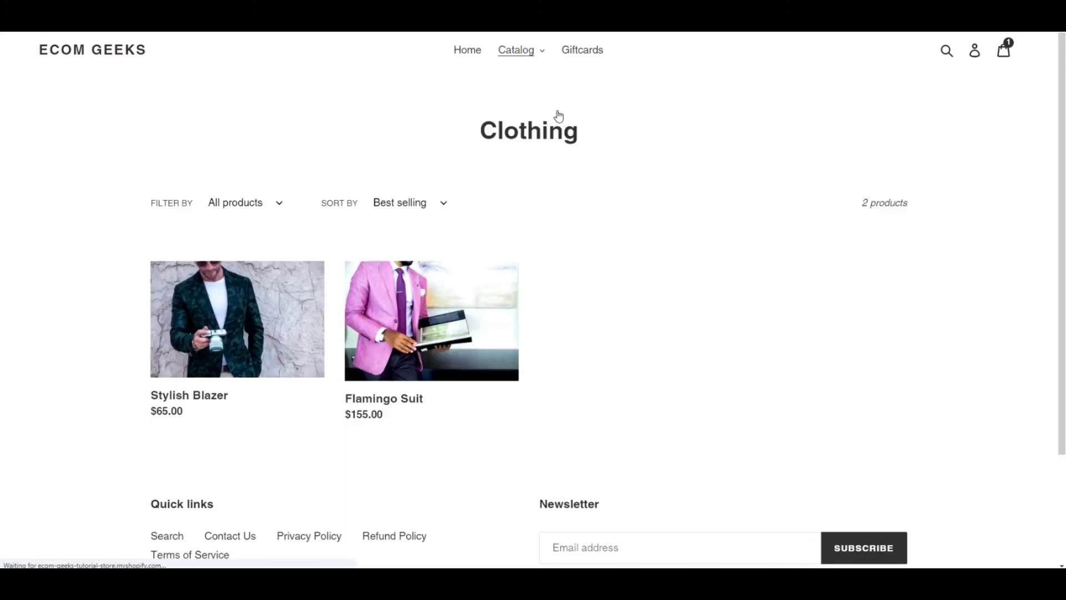
scroll(653, 233, "down", 2)
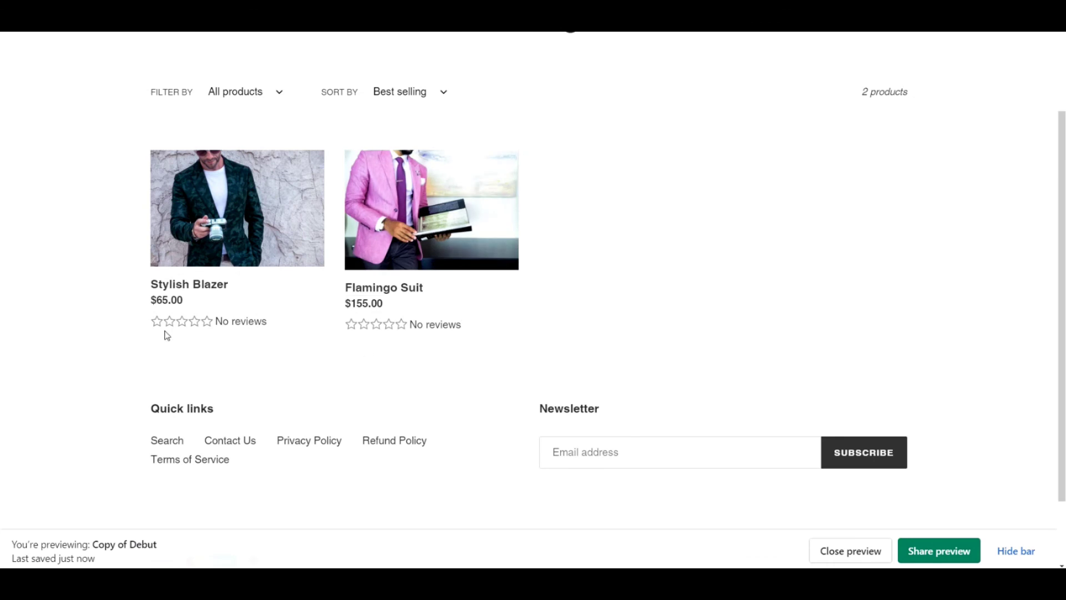